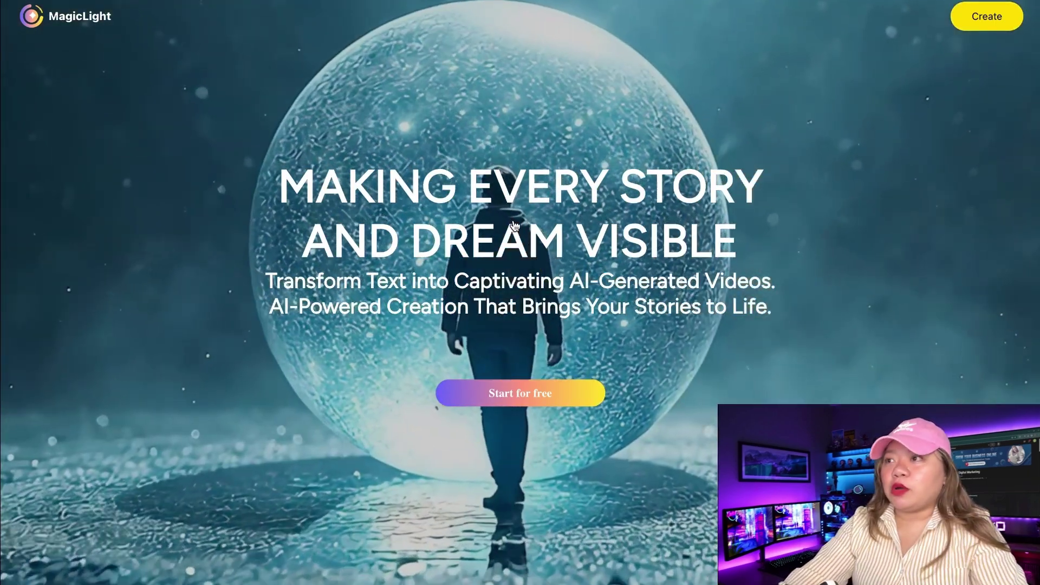
Sign in to MagicLight with Google and check the plans page showing 300 free credits
scroll(647, 325, down, 15)
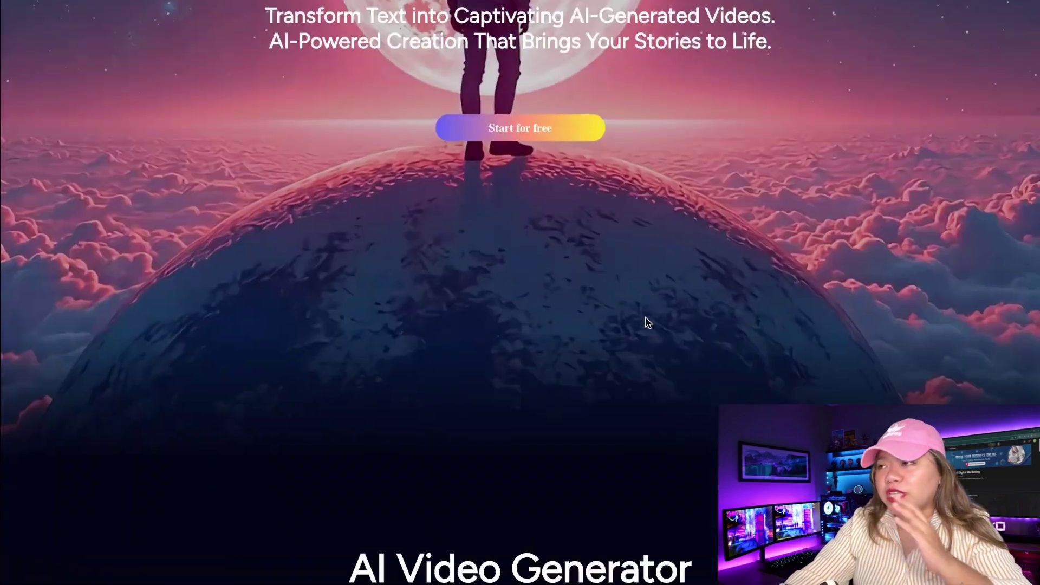
scroll(648, 323, down, 8)
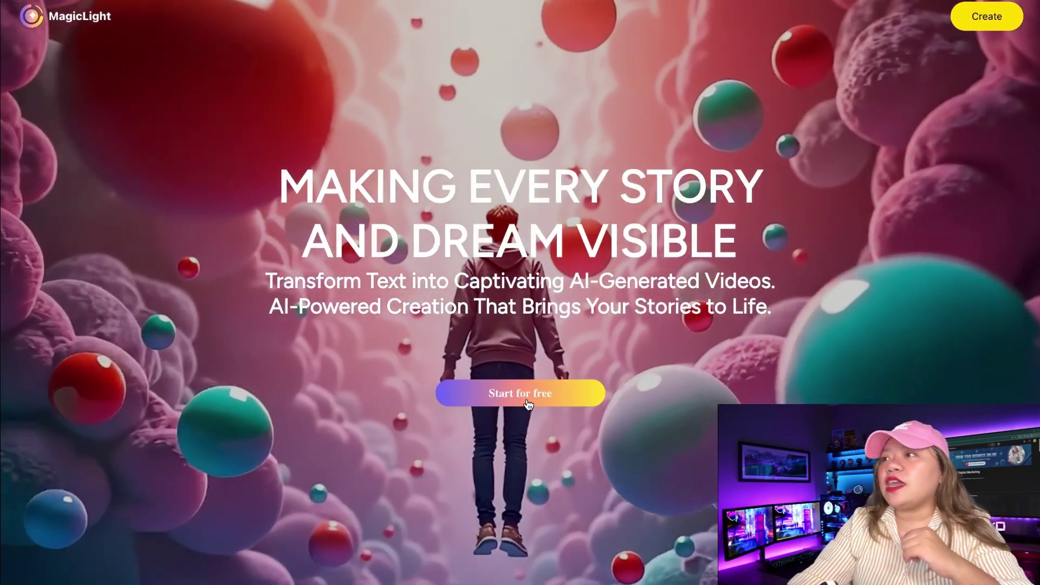
click(547, 397)
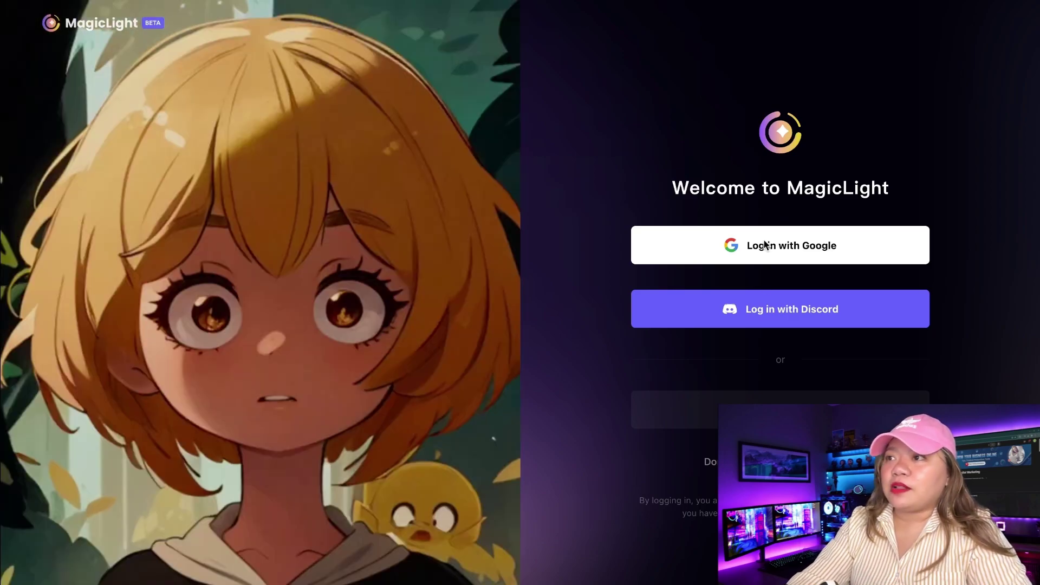
click(759, 243)
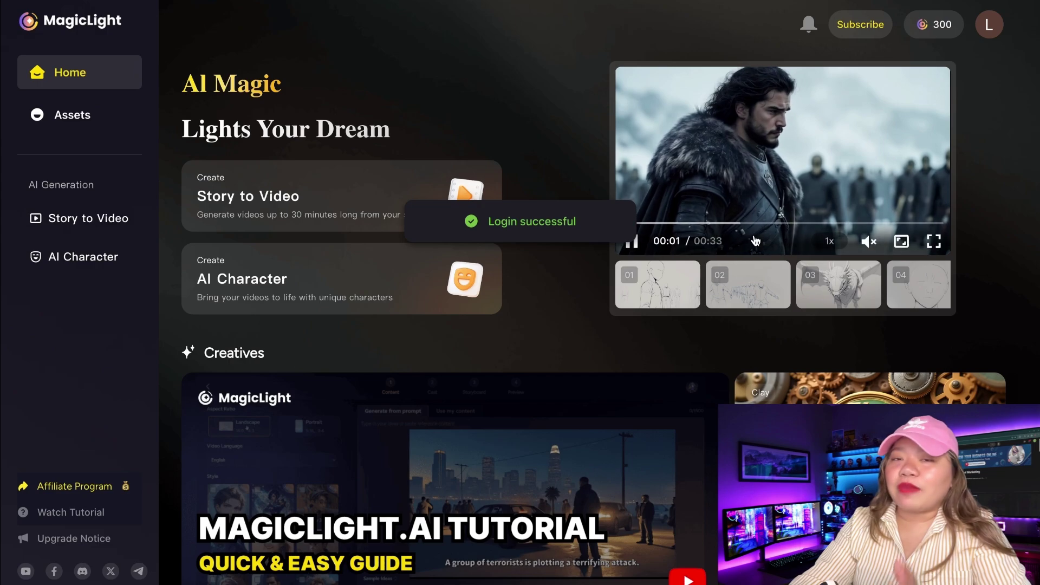
click(943, 23)
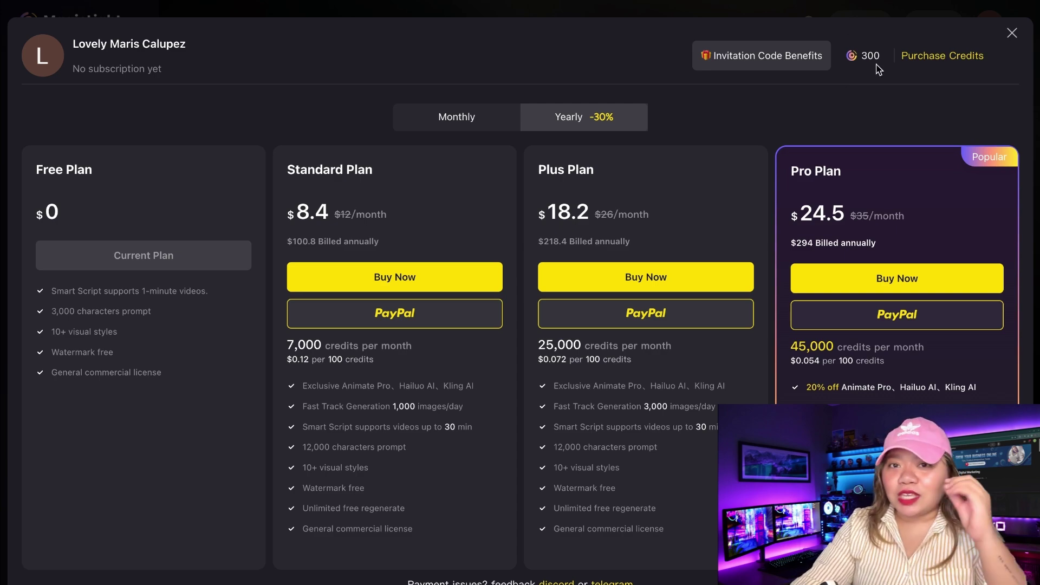
click(1017, 34)
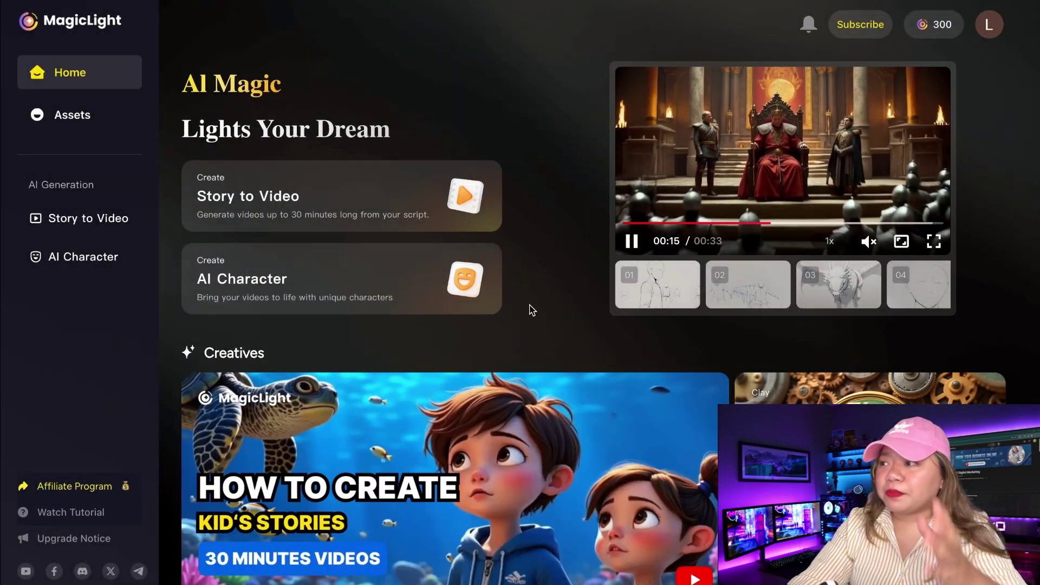
scroll(533, 310, down, 15)
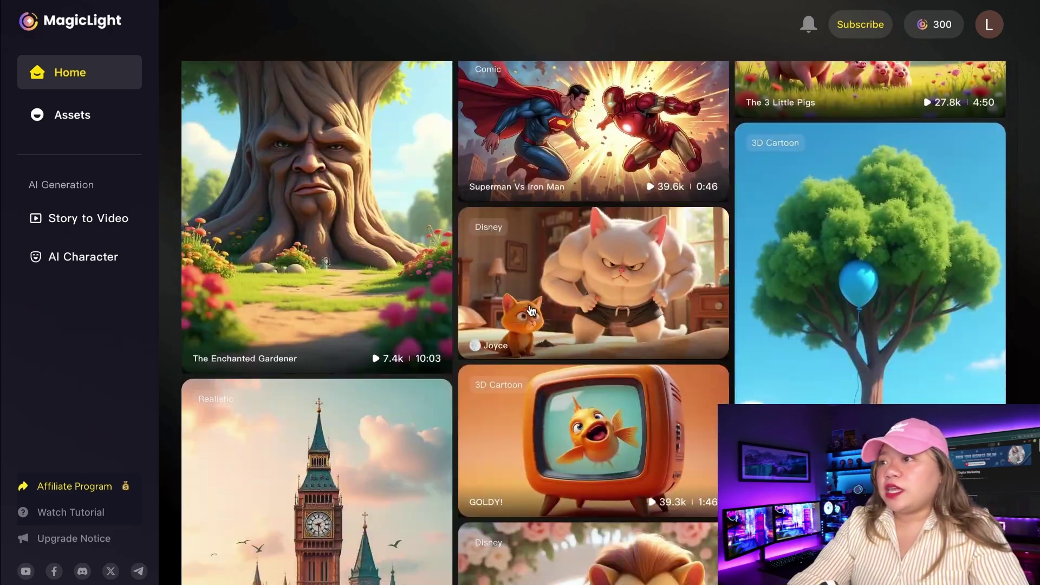
scroll(532, 310, down, 10)
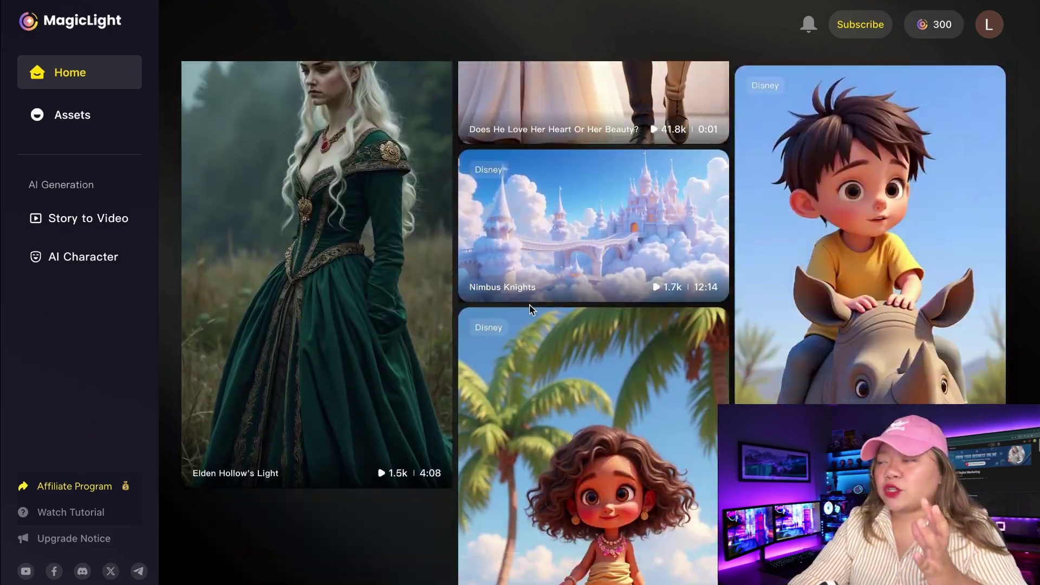
scroll(531, 310, down, 5)
scroll(531, 310, up, 8)
scroll(531, 310, up, 10)
scroll(531, 310, up, 5)
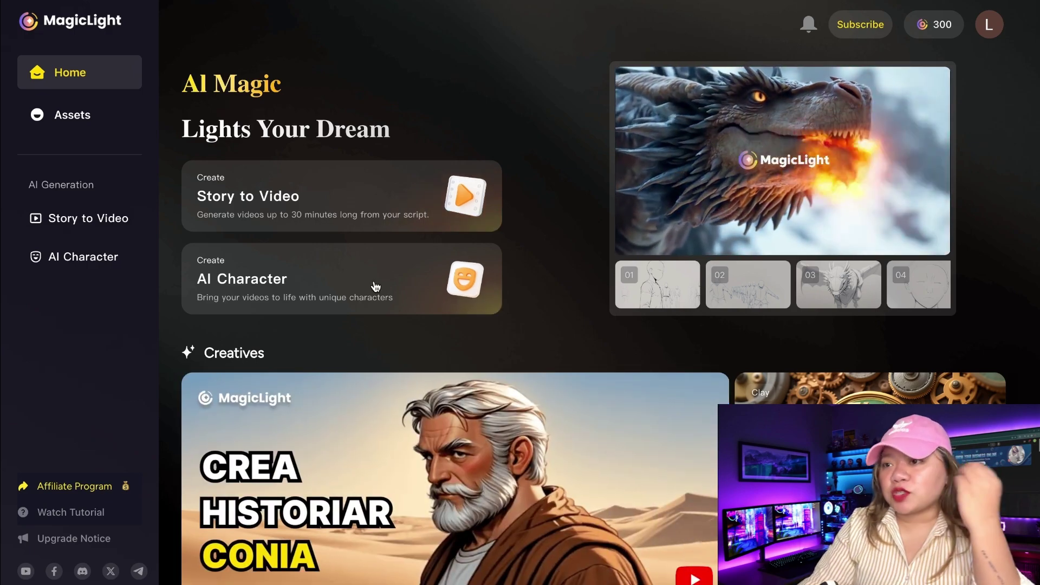
click(382, 298)
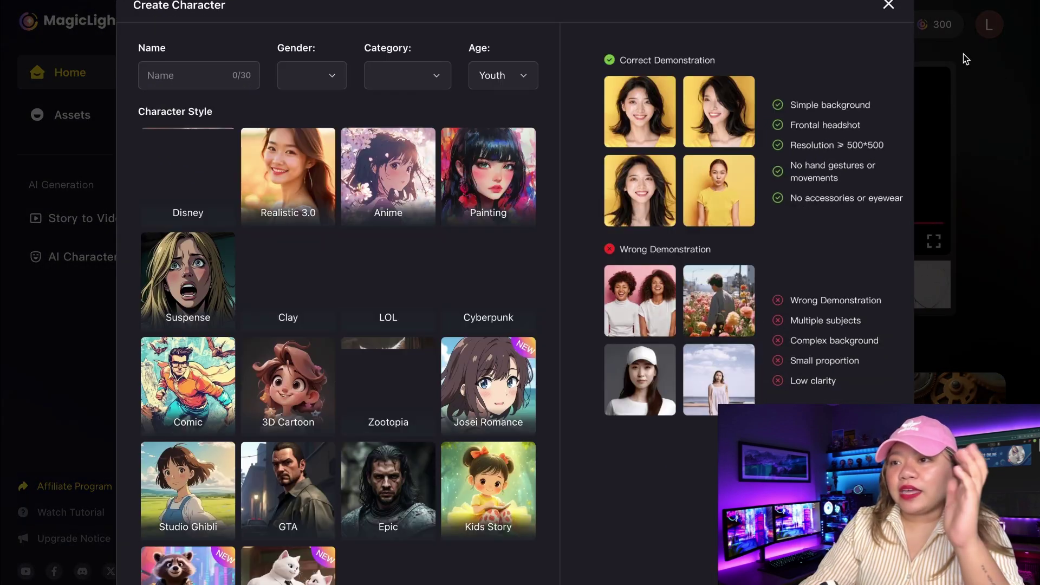
click(889, 5)
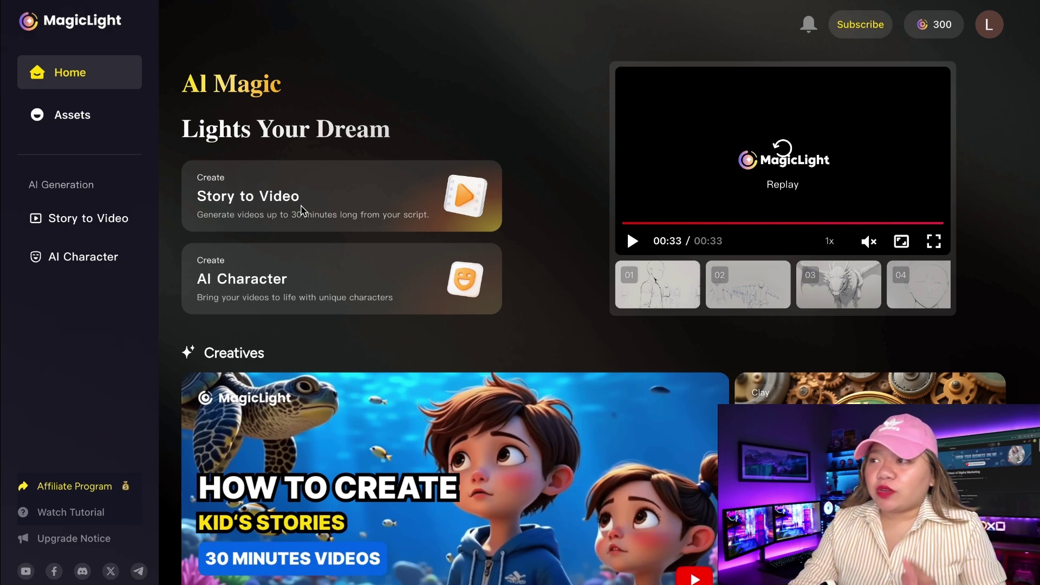
click(319, 210)
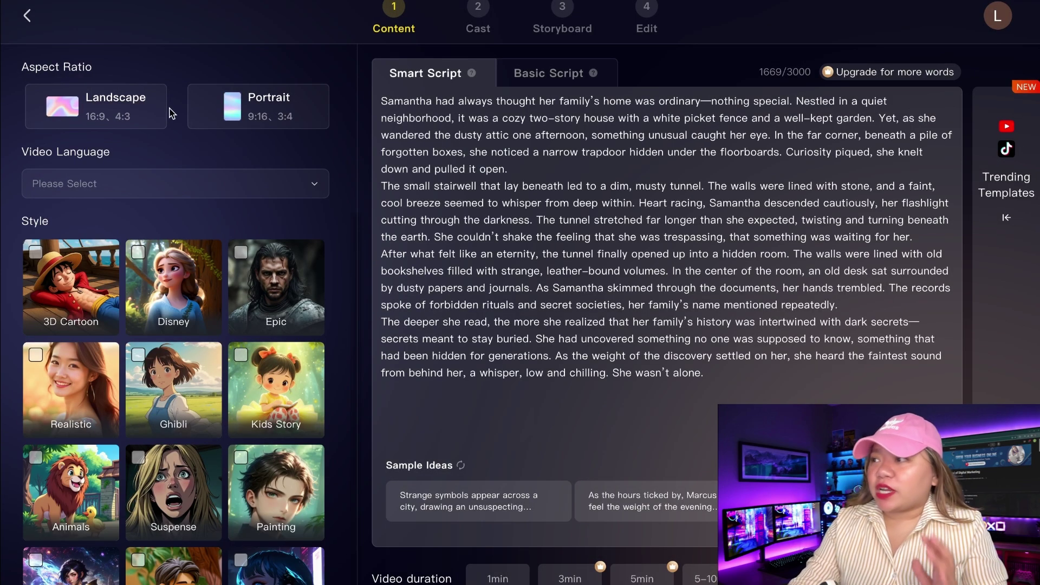
Start a fresh Story to Video project and clear the Smart Script to 0/3000 words
click(27, 15)
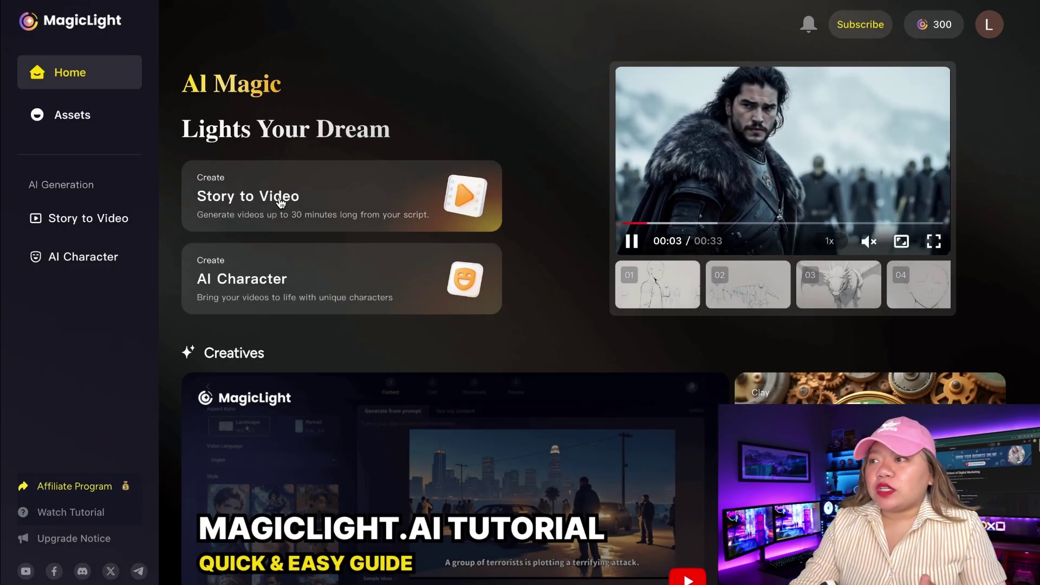
click(340, 205)
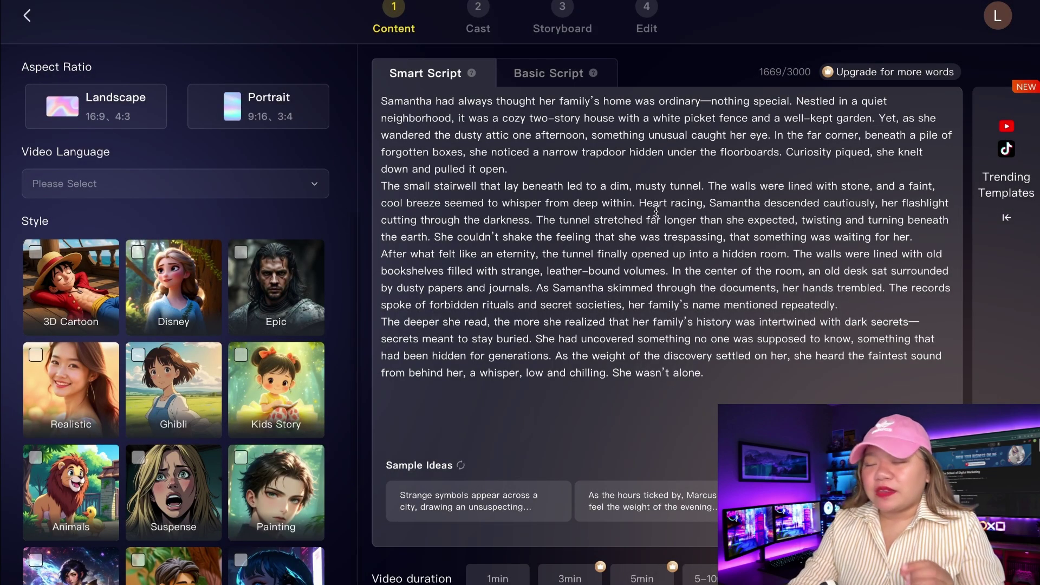
click(644, 222)
key(ctrl+a)
key(BackSpace)
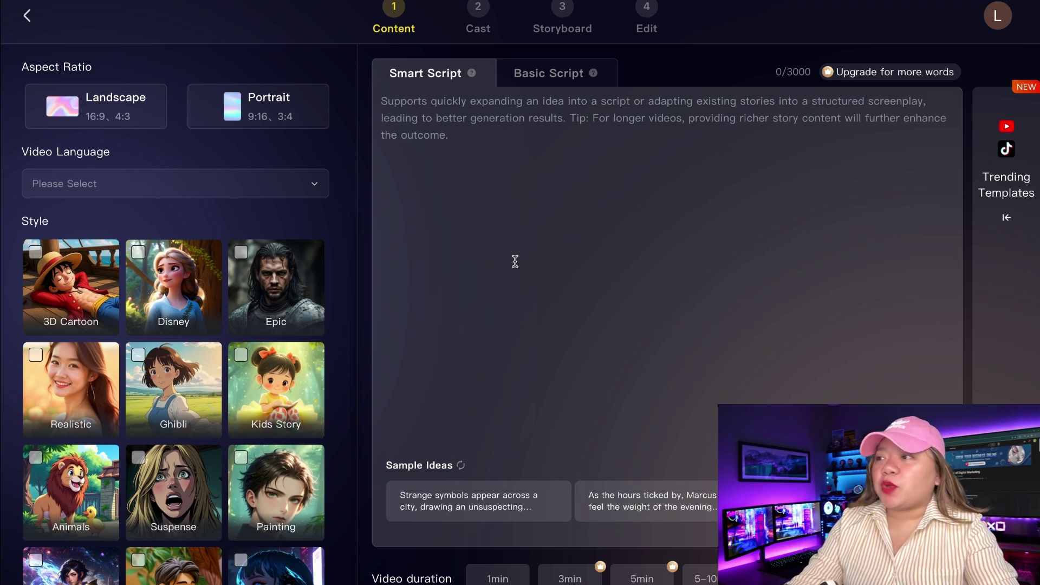
click(544, 74)
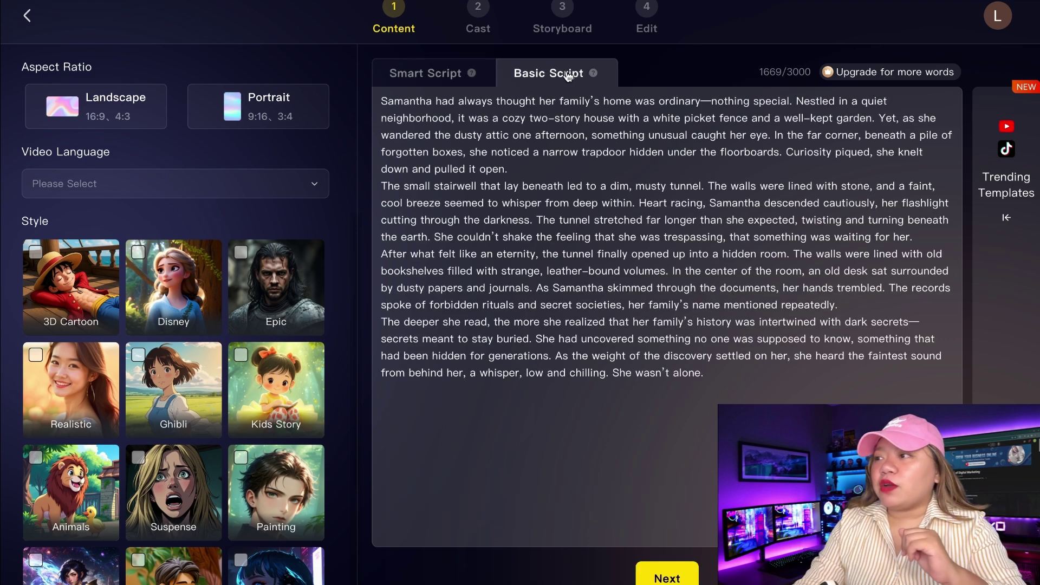
click(430, 82)
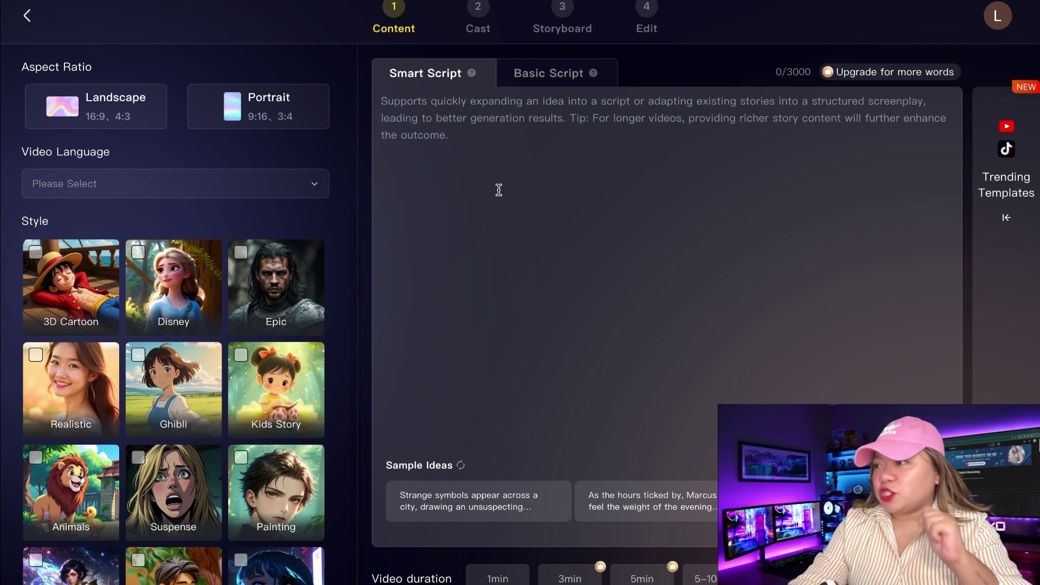
scroll(531, 239, down, 1)
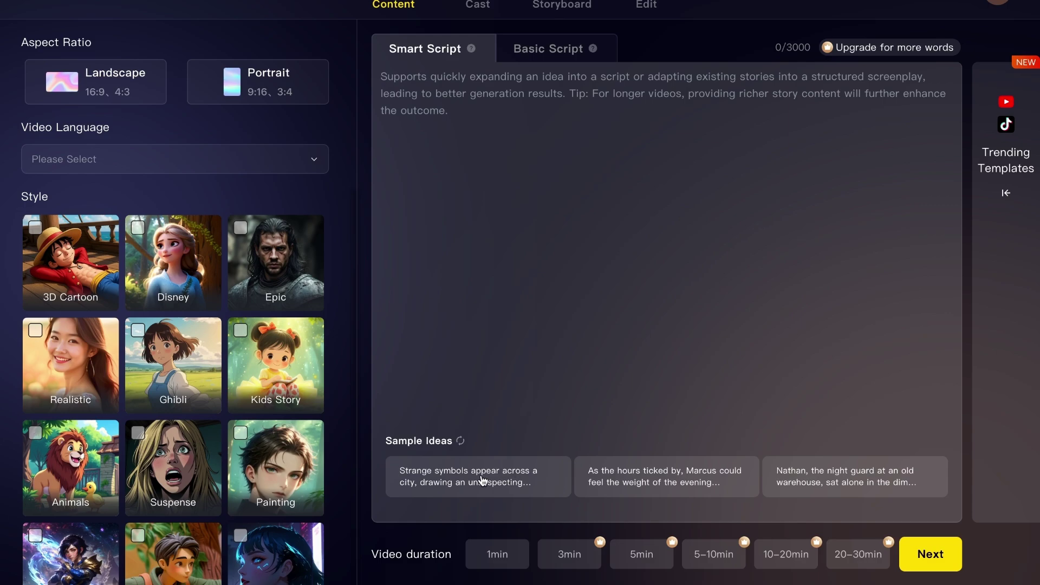
Load the Strange symbols sample story, set a 16:9 landscape ratio and English language
click(482, 480)
click(640, 481)
click(834, 467)
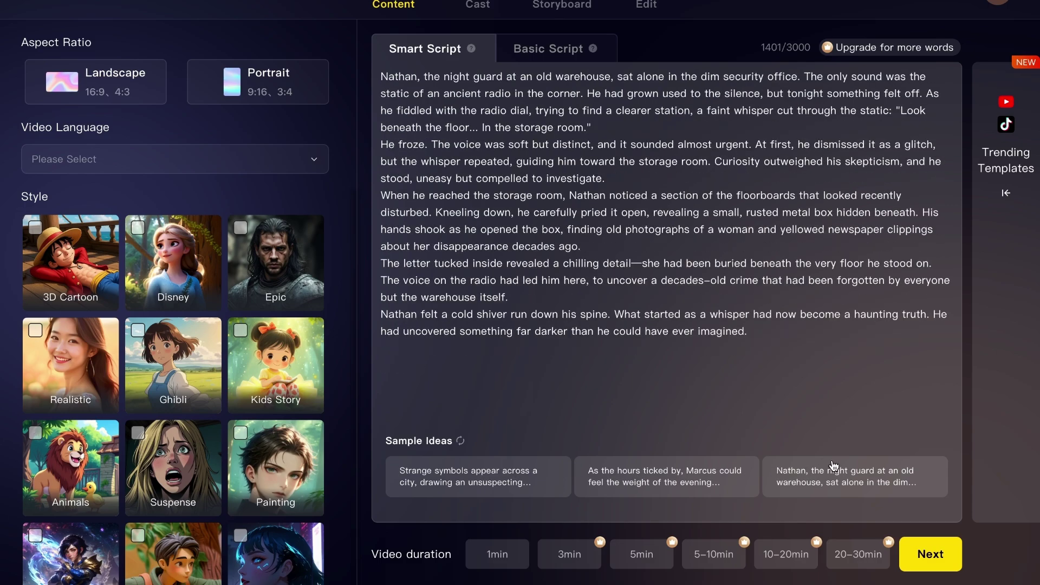
click(680, 484)
click(529, 471)
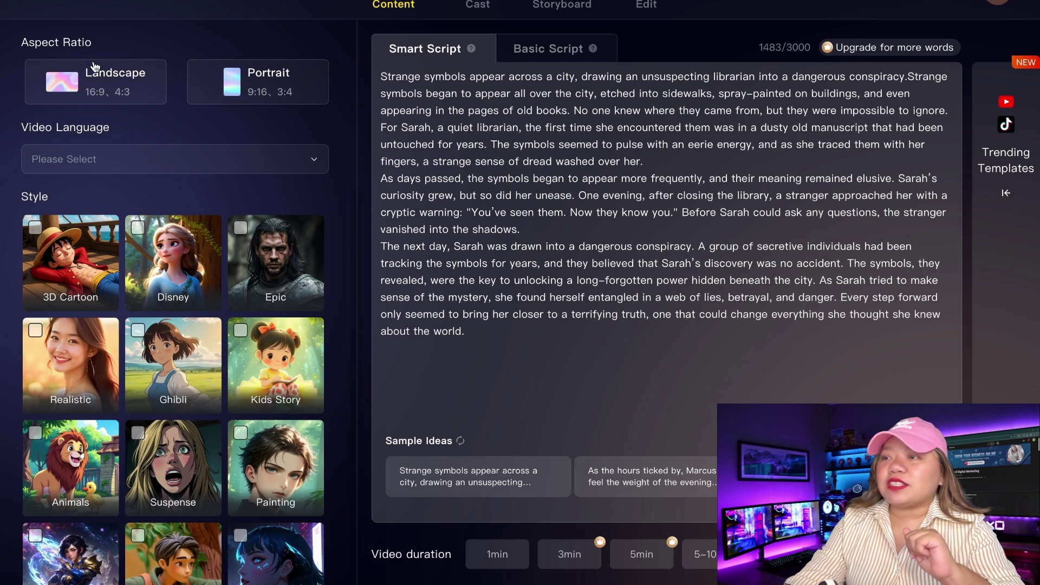
click(293, 91)
click(134, 94)
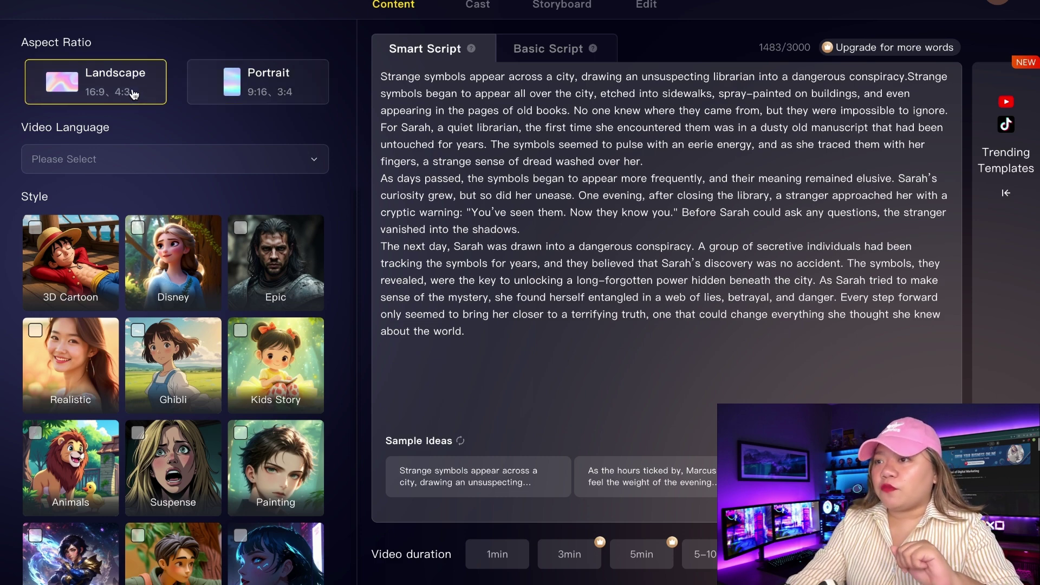
click(210, 165)
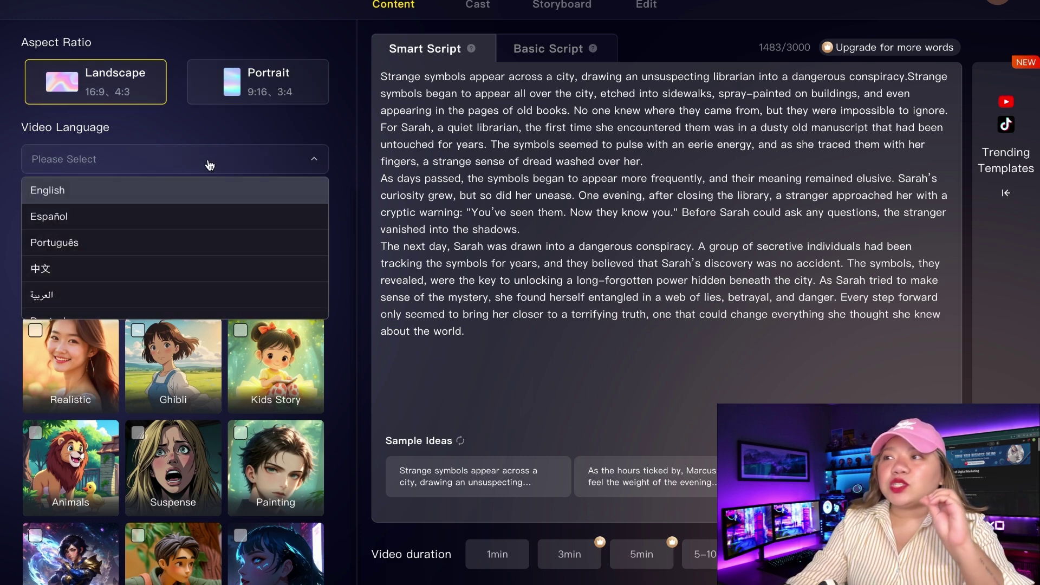
click(183, 195)
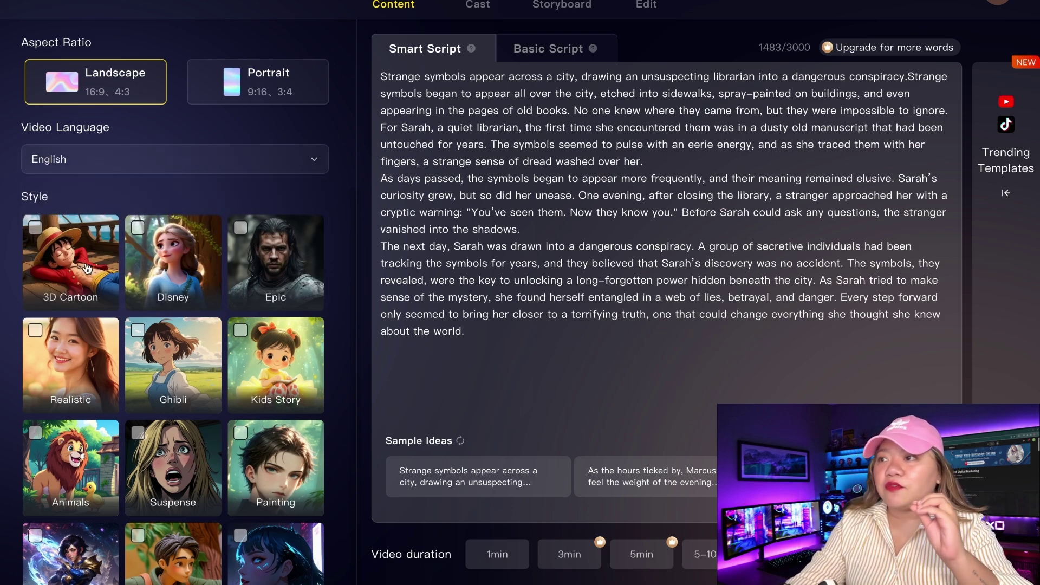
Compare visual styles, settle on Disney, and submit the story for analysis
click(277, 265)
click(70, 360)
scroll(185, 292, down, 2)
click(188, 291)
click(277, 260)
click(276, 361)
click(173, 361)
click(117, 368)
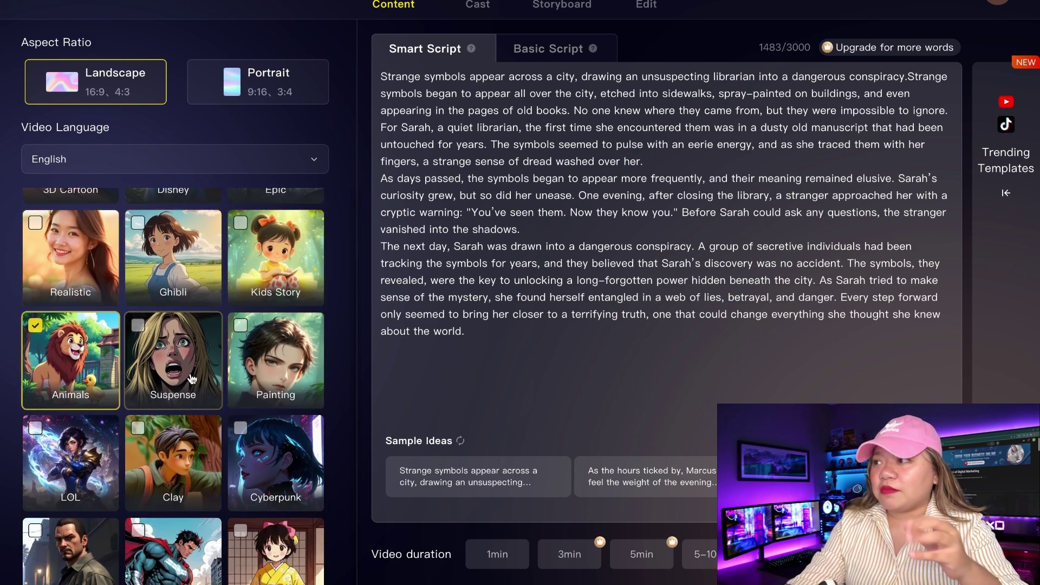
scroll(163, 374, up, 2)
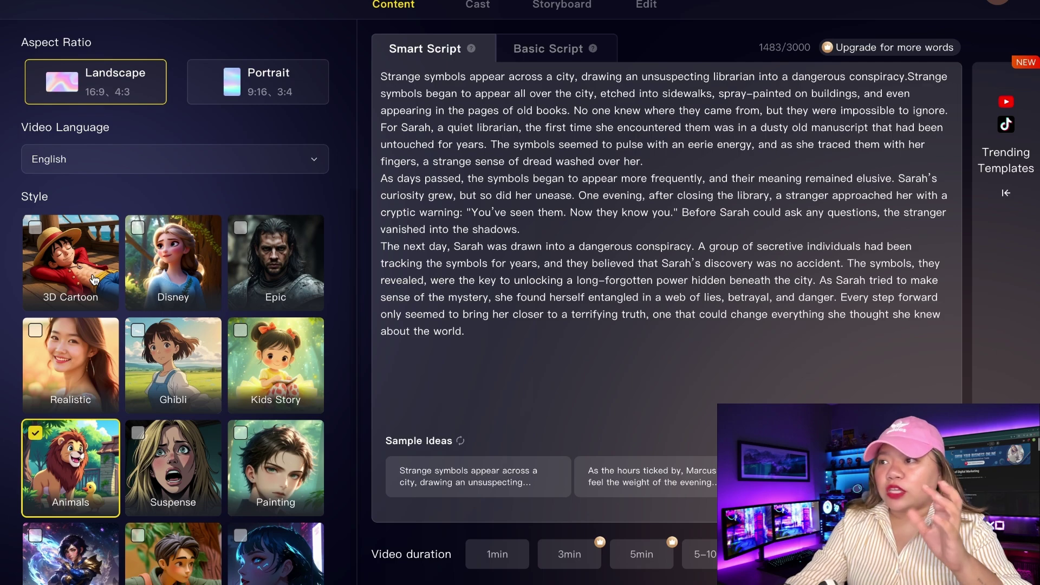
click(183, 274)
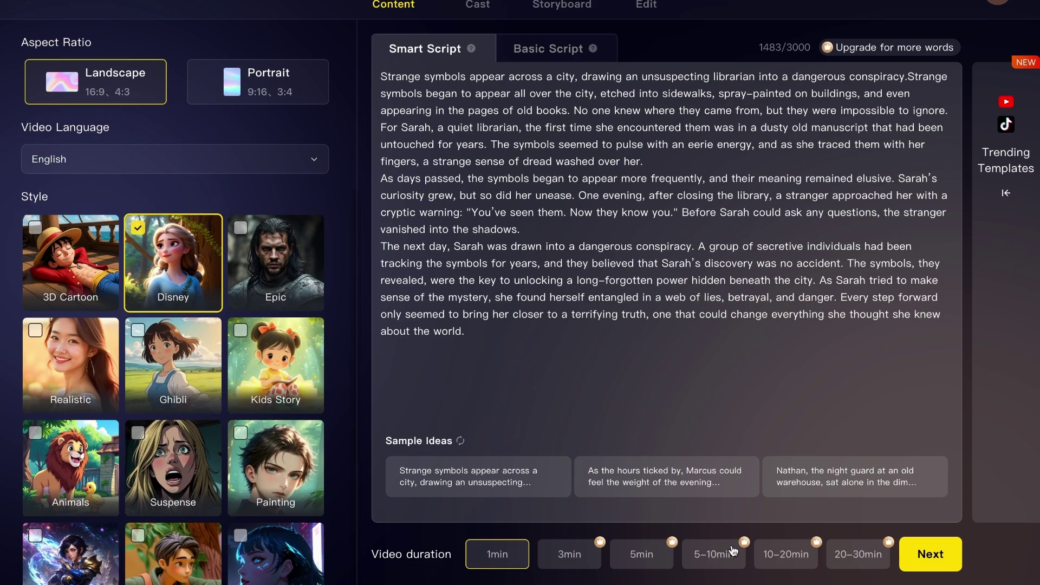
click(919, 555)
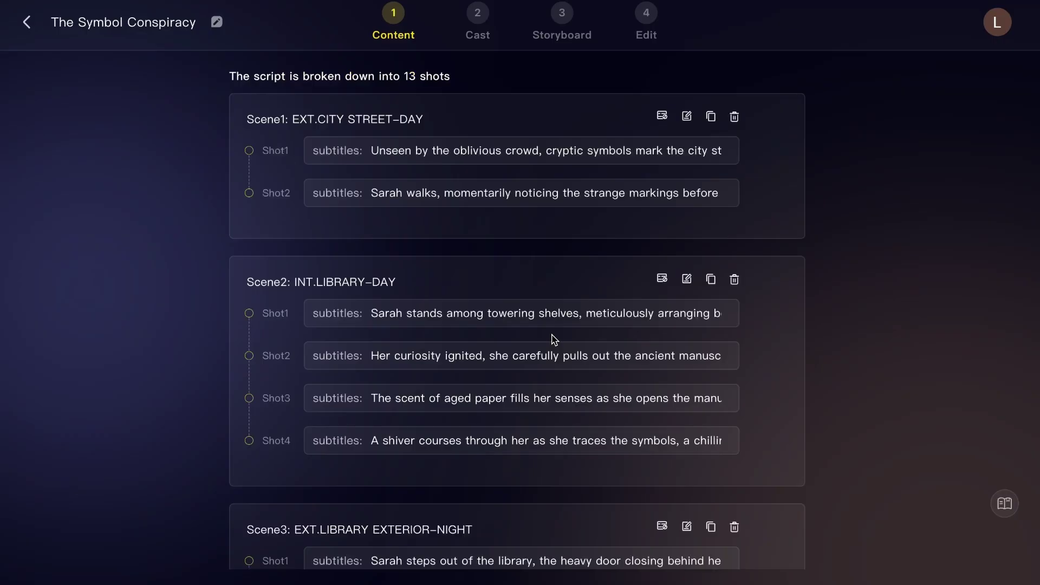
Inspect Scene1 and the estimated video length, then delete the Symbol Conspiracy project
scroll(516, 207, down, 6)
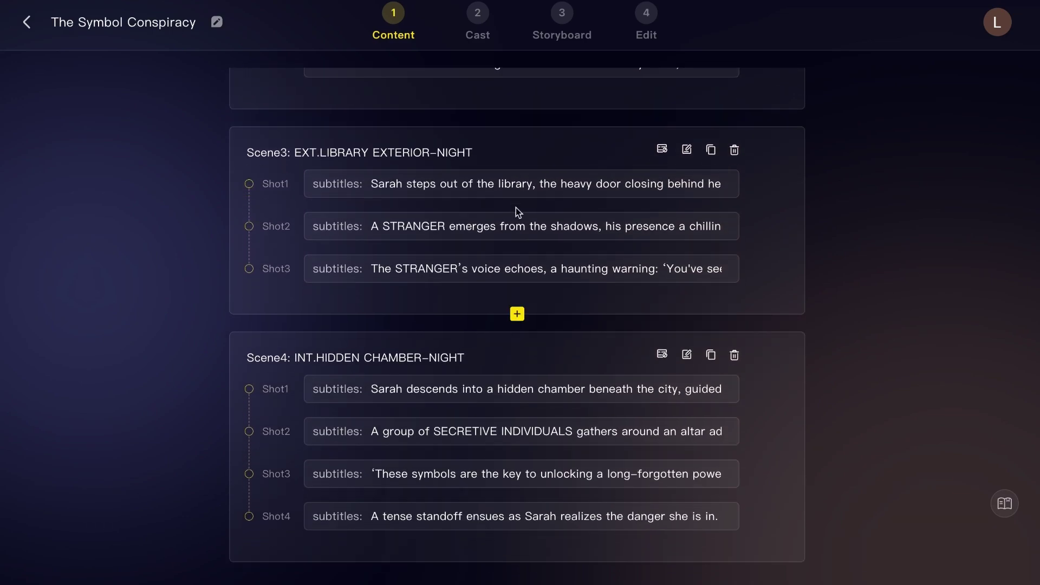
scroll(691, 120, up, 7)
click(690, 118)
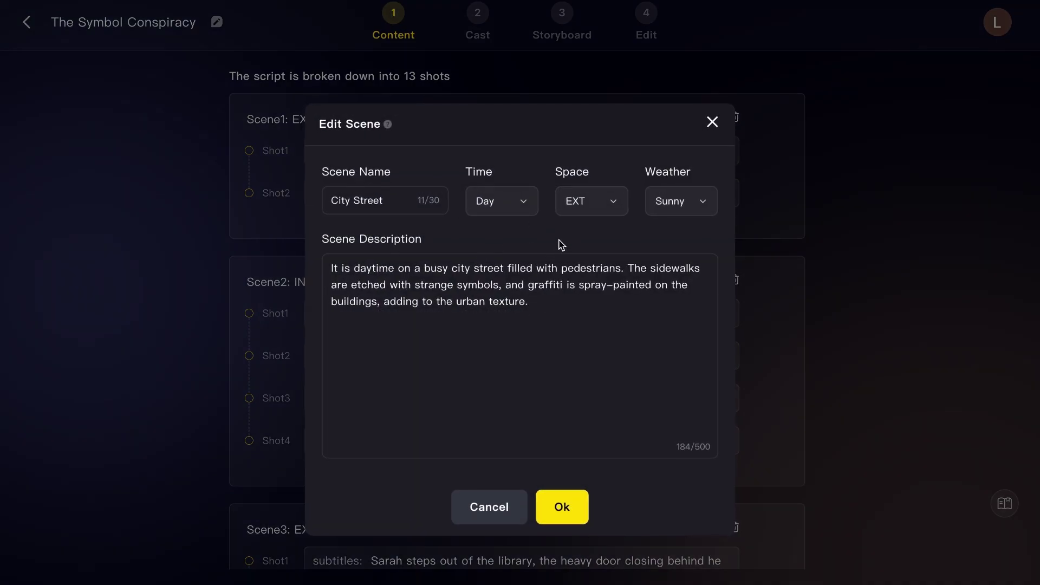
key(Escape)
scroll(809, 557, down, 1)
triple_click(786, 552)
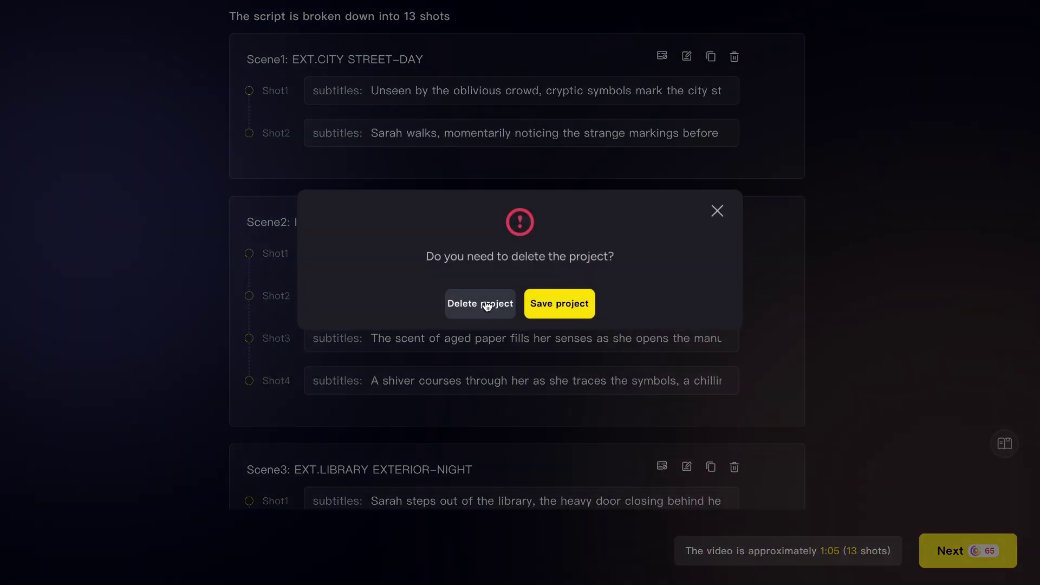
click(480, 304)
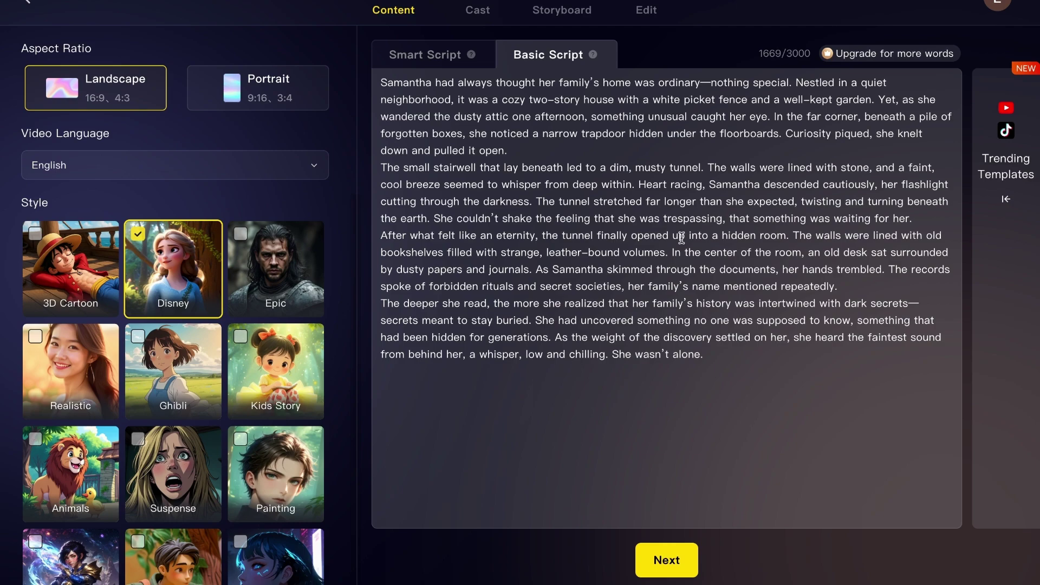
Break the trapdoor Basic Script into 12 shots and start editing shot 4's text
click(675, 551)
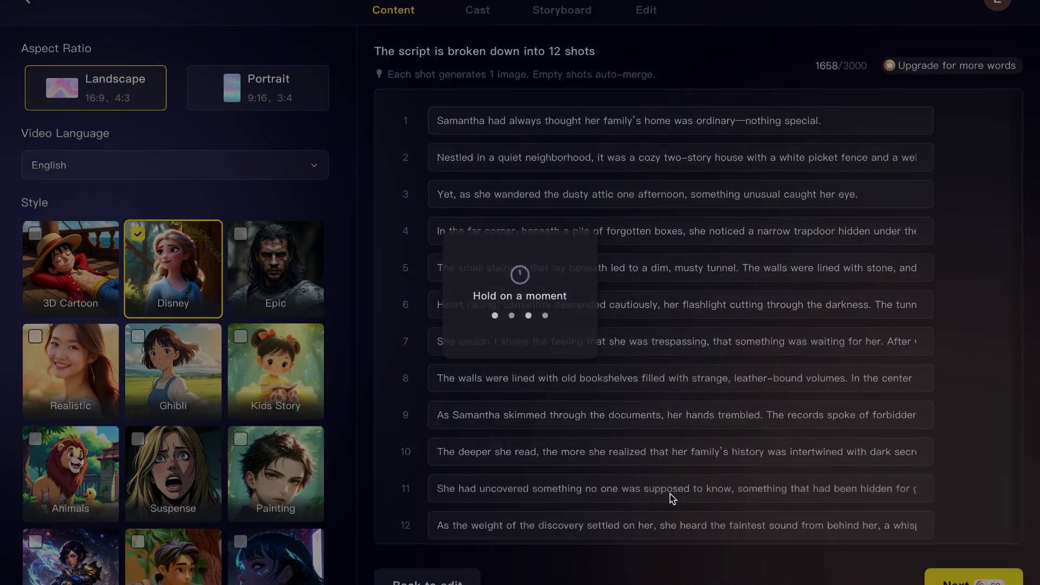
click(698, 241)
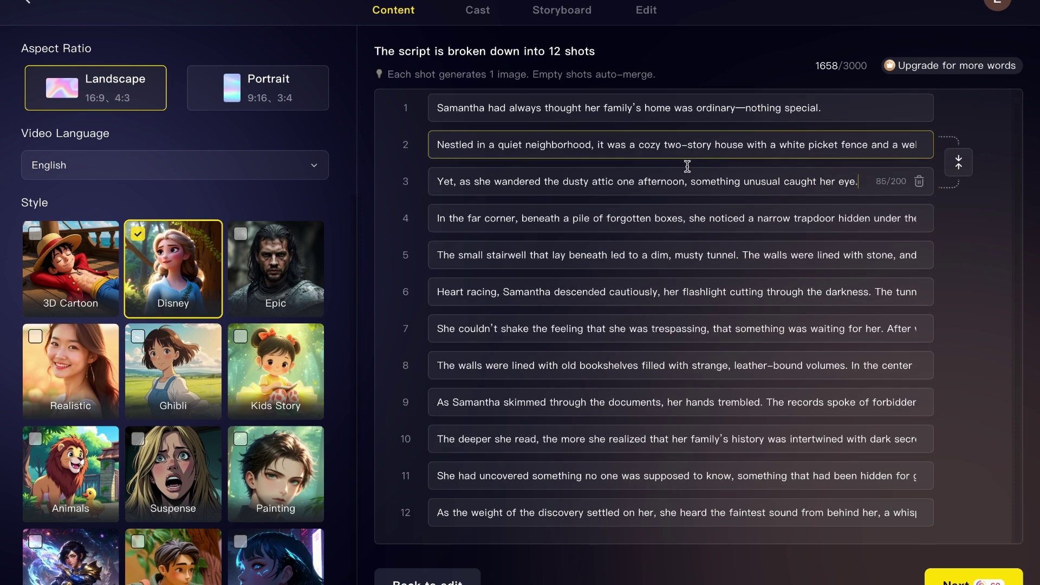
Review the shots, select shot 4's text, and create the Horror Alliance work for casting
scroll(807, 229, down, 1)
triple_click(790, 211)
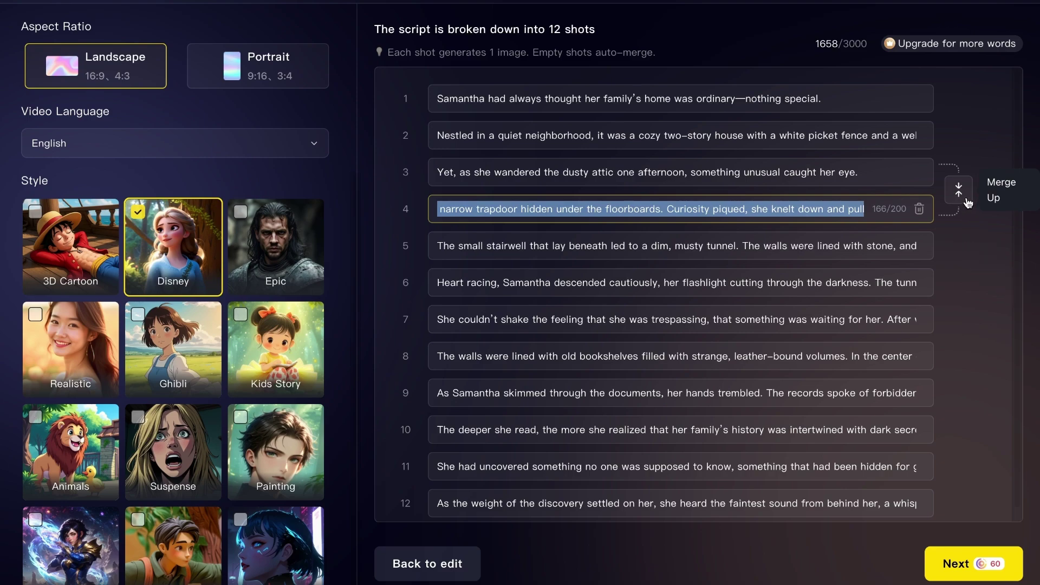
click(958, 564)
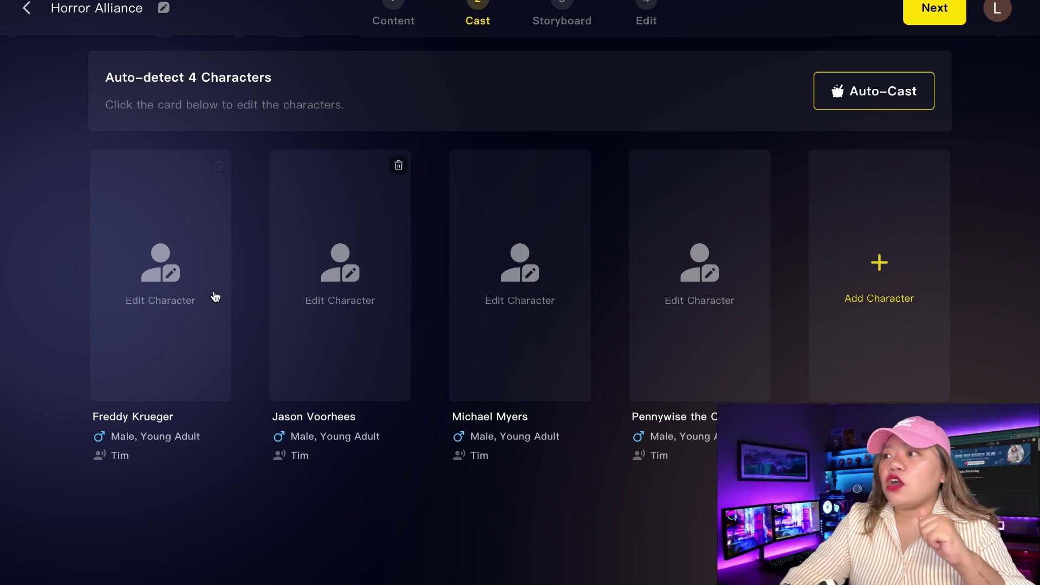
Open Freddy Krueger's character editor, browse the male Character Library, and choose Create
click(178, 290)
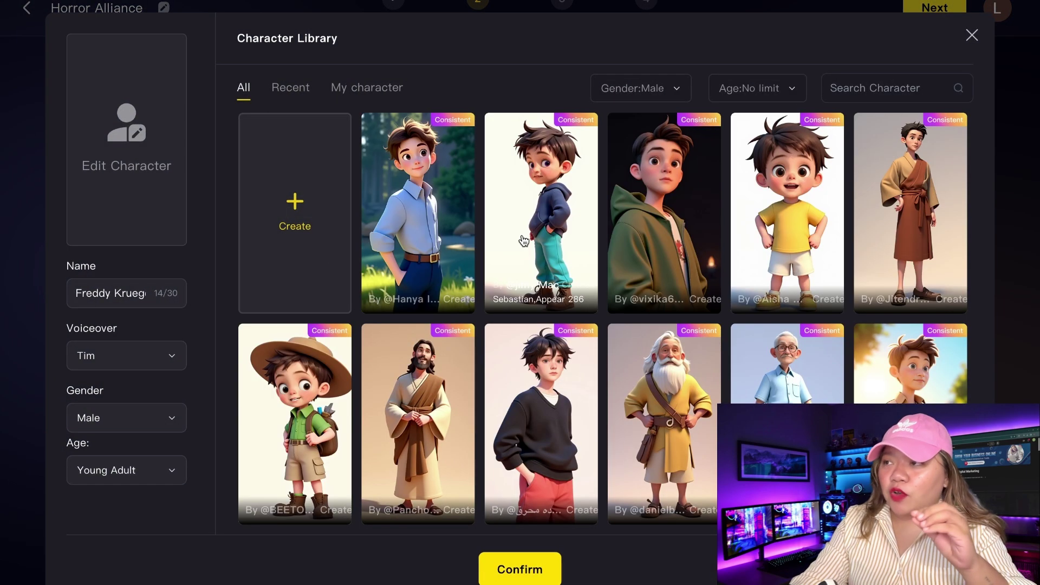
scroll(595, 261, down, 1)
scroll(595, 261, down, 8)
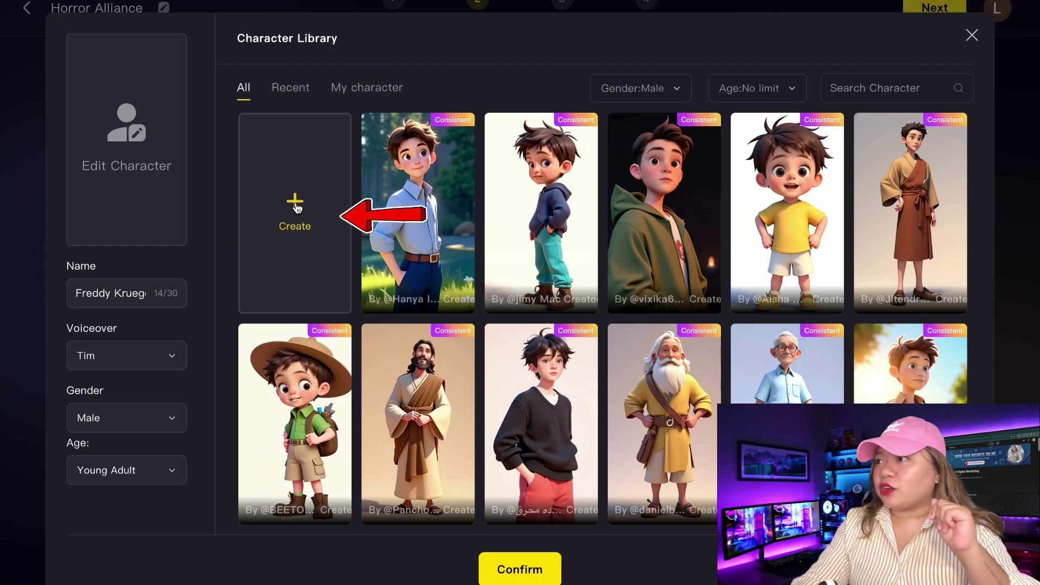
click(297, 208)
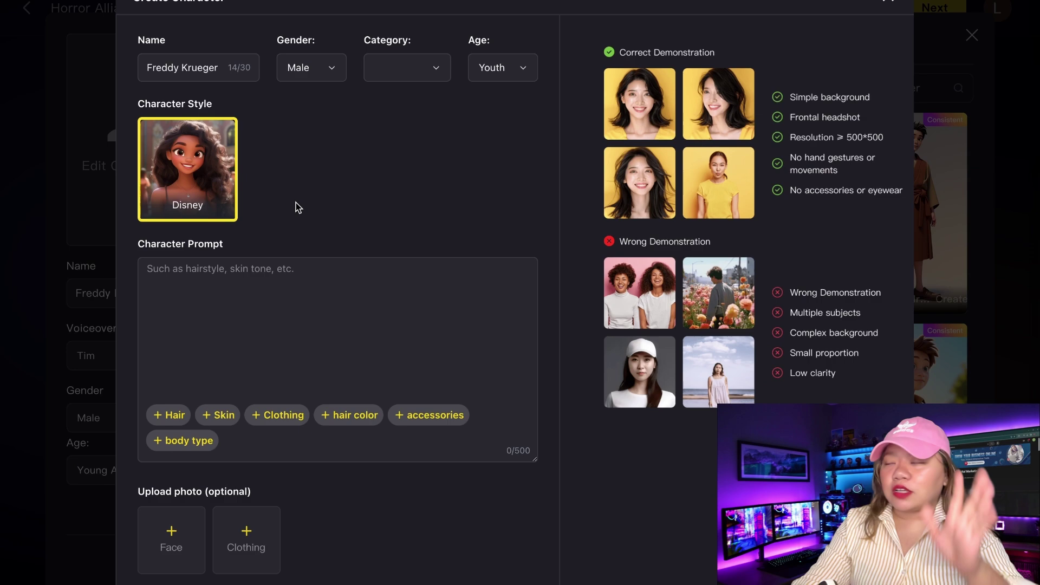
Review Freddy Krueger's name, gender, category and Youth age, then apply and confirm the teal-hoodie boy look
triple_click(206, 67)
click(319, 69)
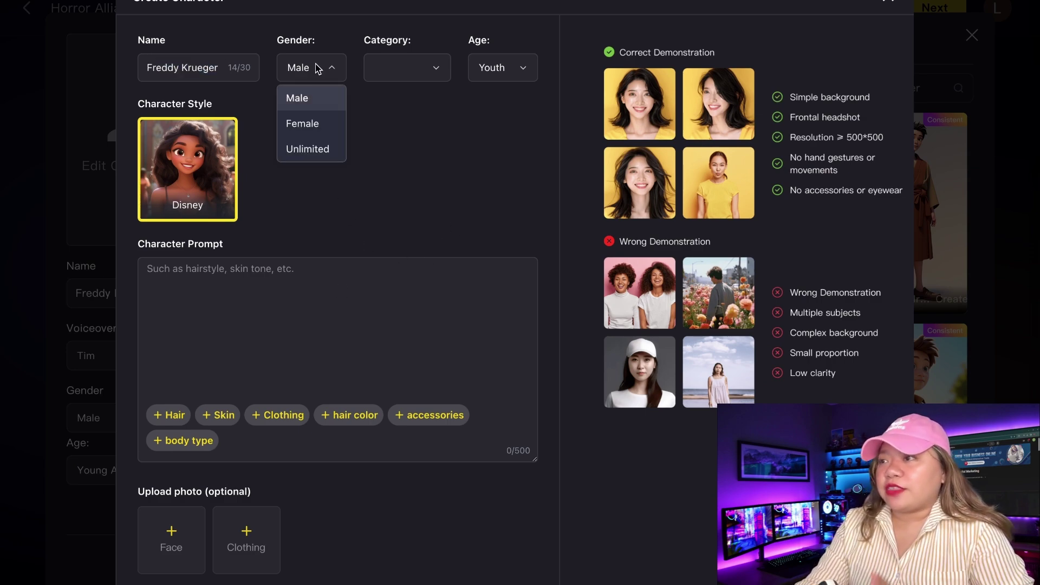
click(417, 69)
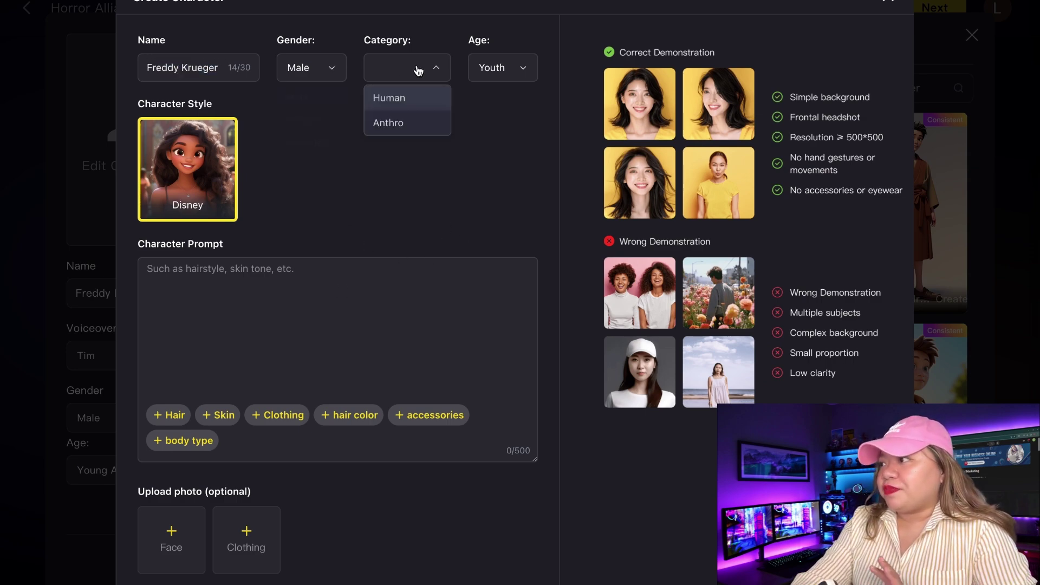
click(503, 70)
click(448, 137)
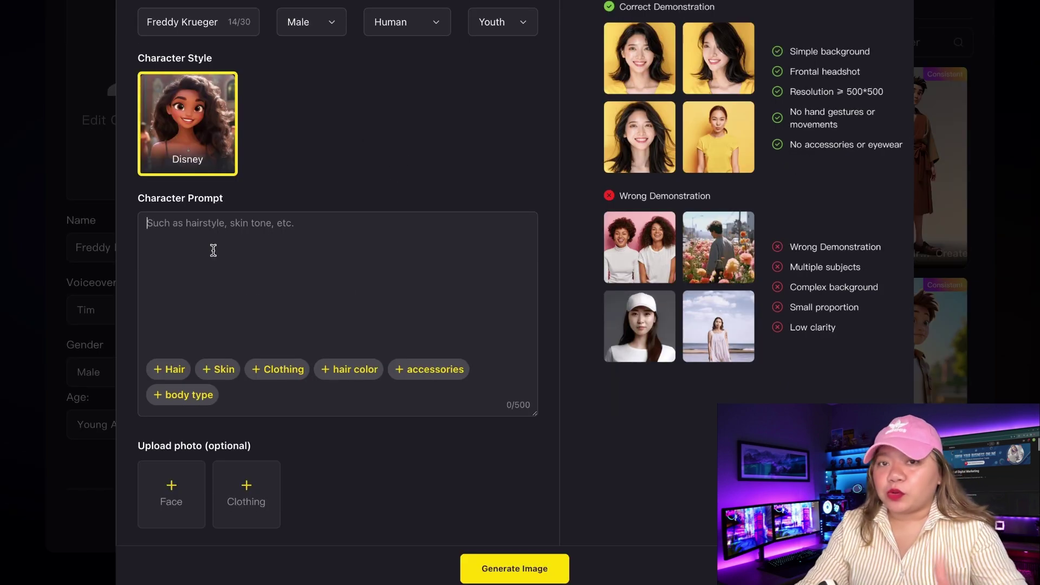
text(a c)
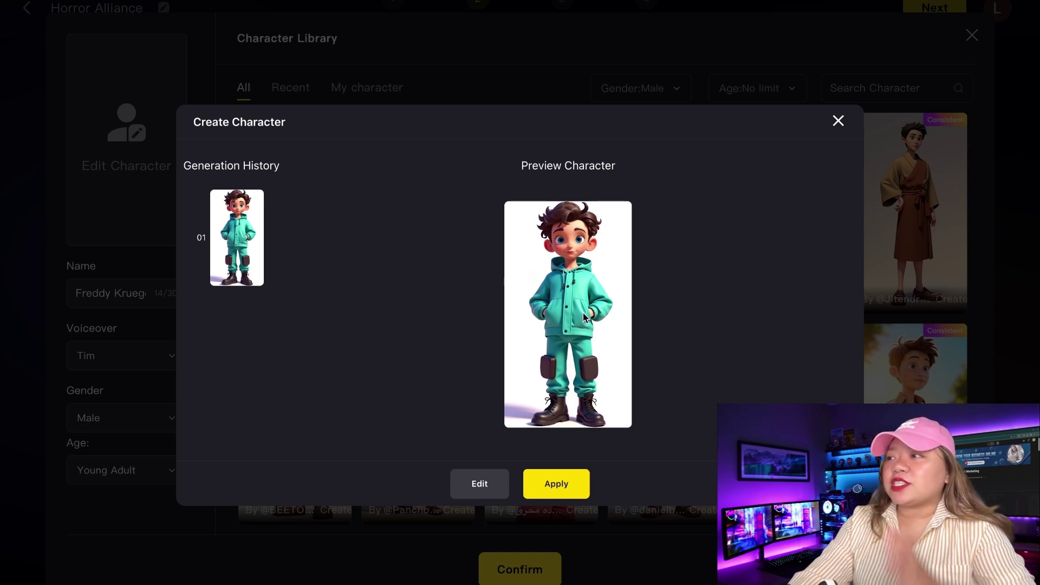
click(567, 483)
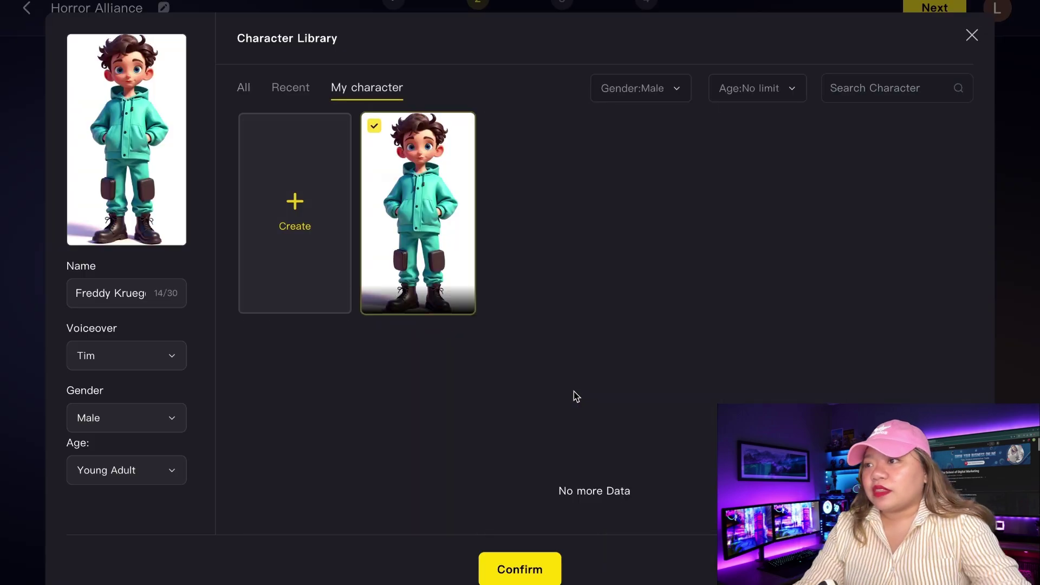
click(520, 571)
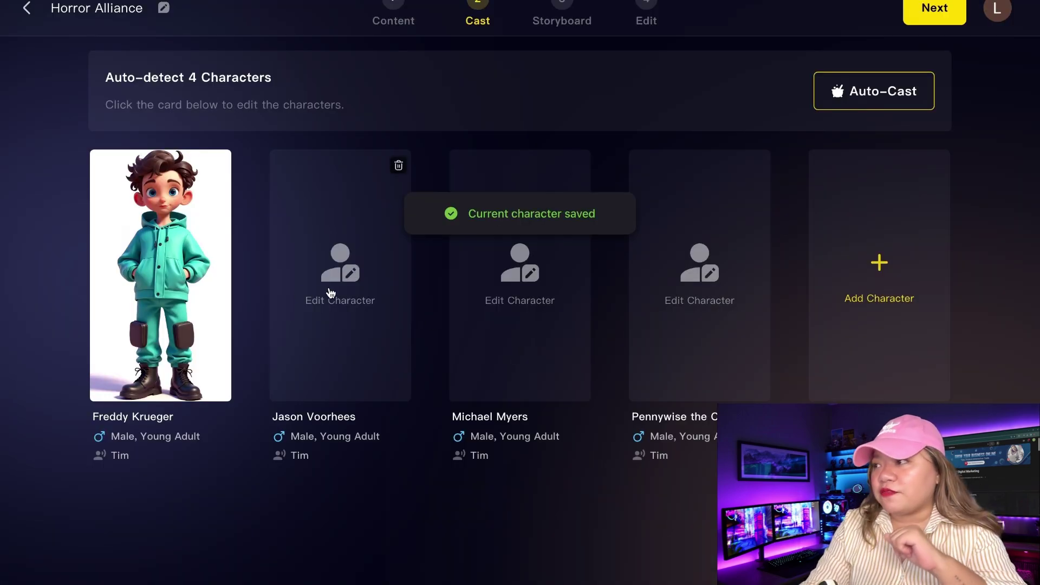
Cast Jason Voorhees as the library boy in a light-blue shirt
click(340, 282)
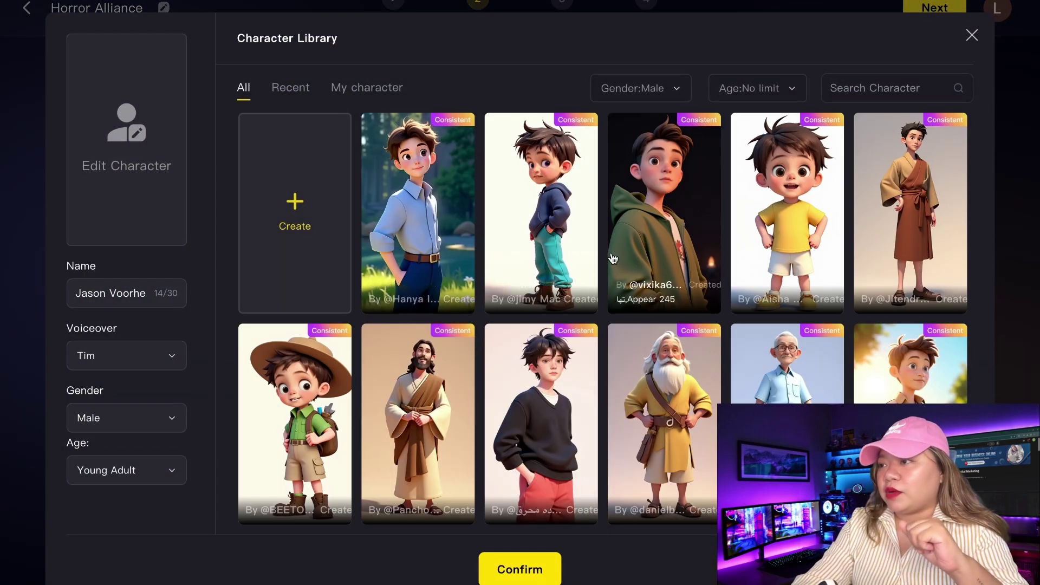
click(541, 407)
click(664, 227)
click(417, 228)
click(520, 568)
Pick and confirm a library character look for Michael Myers
click(557, 309)
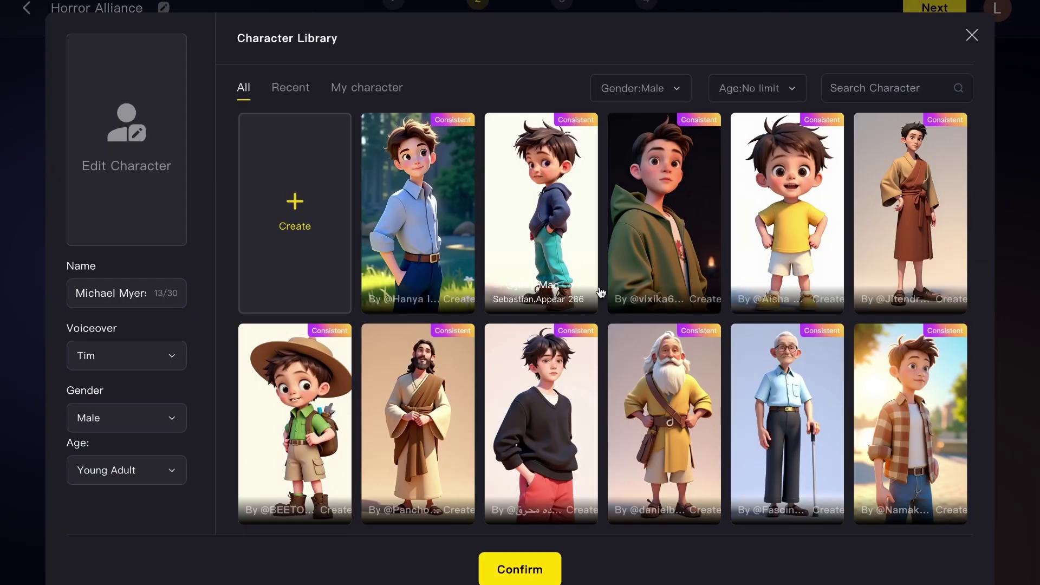
click(665, 217)
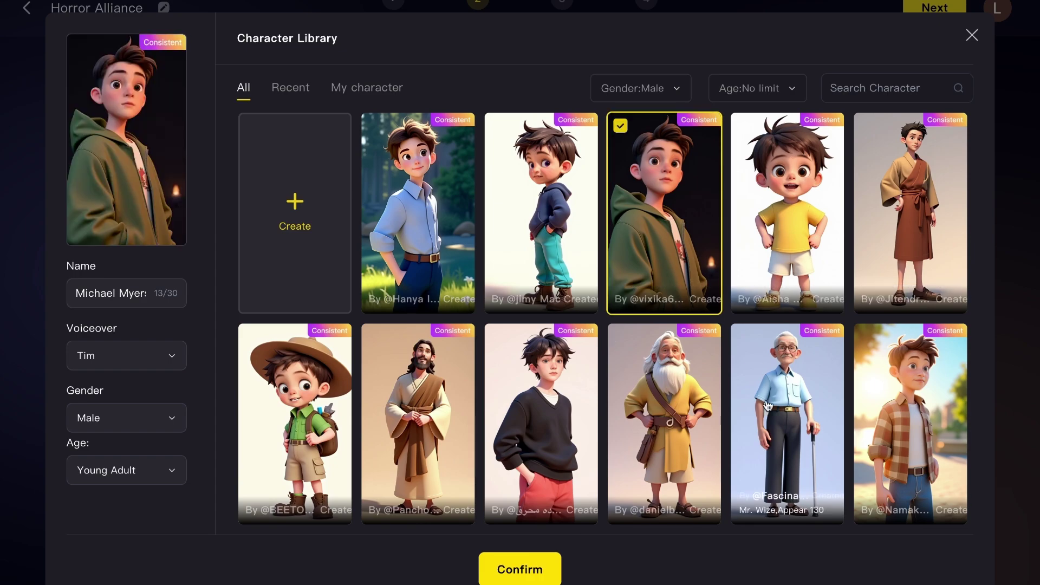
scroll(603, 323, down, 5)
click(661, 353)
click(520, 569)
Cast Pennywise the Clown as the dark-shirt library character
click(695, 292)
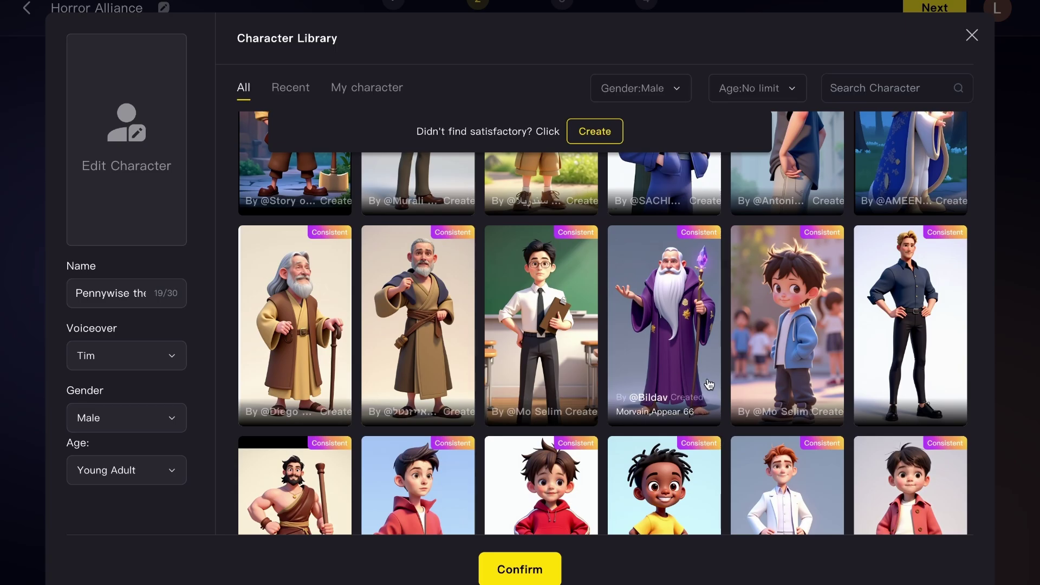
scroll(707, 330, down, 5)
scroll(708, 330, down, 3)
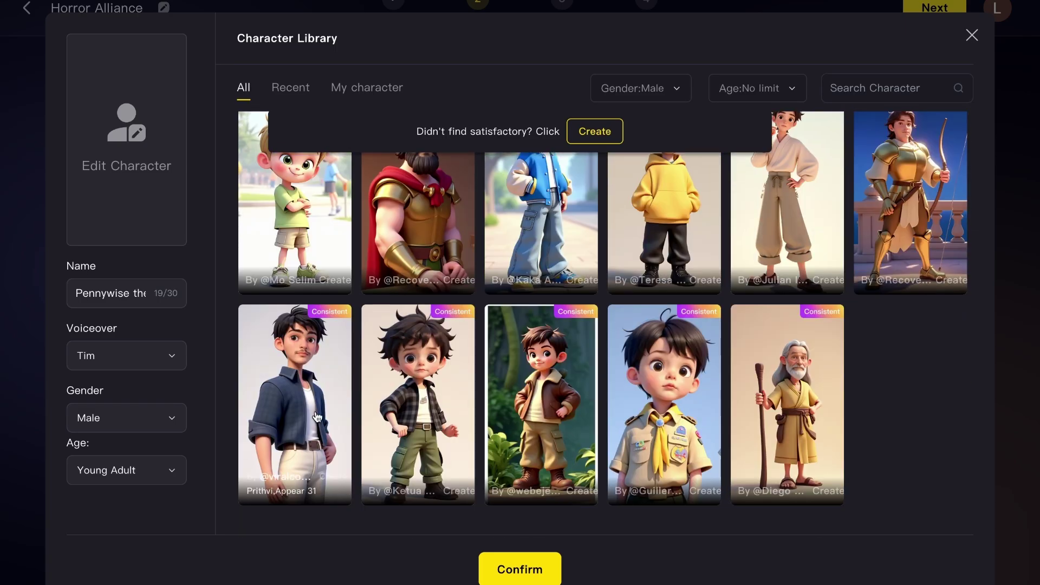
click(295, 390)
click(520, 569)
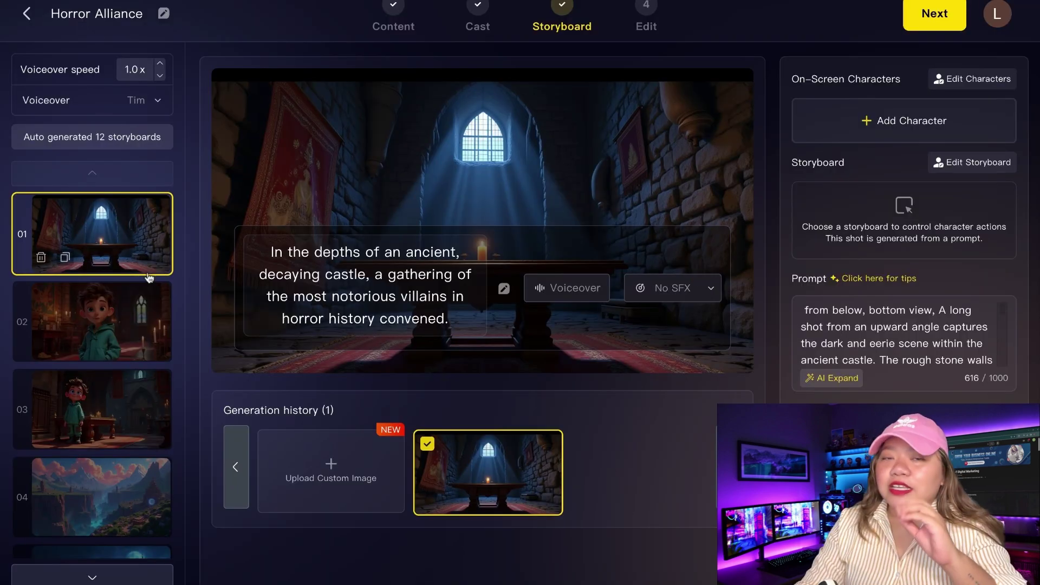
Review storyboard shots 02 through 08
click(121, 343)
click(120, 408)
scroll(120, 407, down, 2)
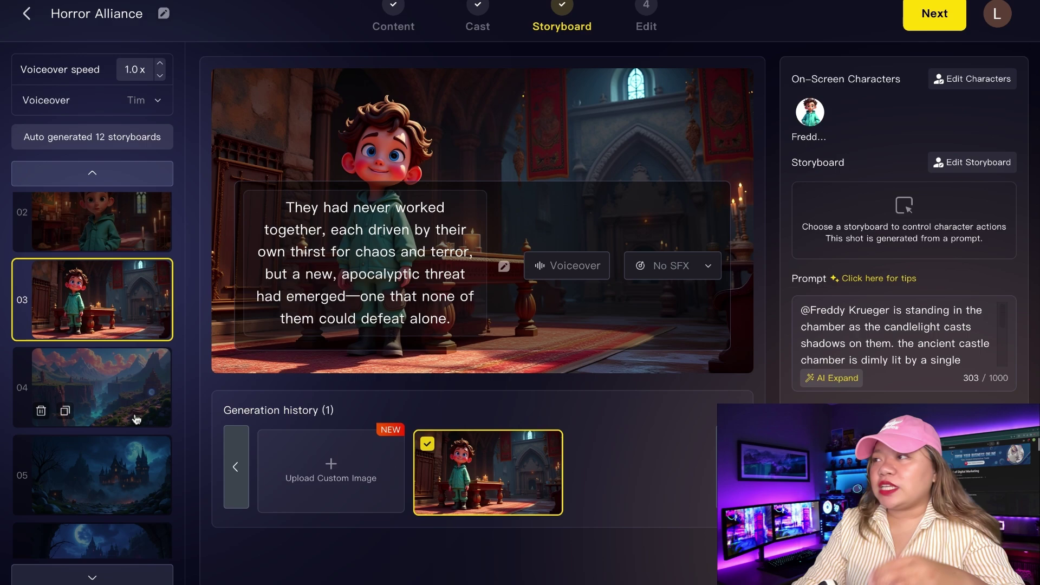
click(120, 407)
scroll(120, 407, down, 2)
click(130, 308)
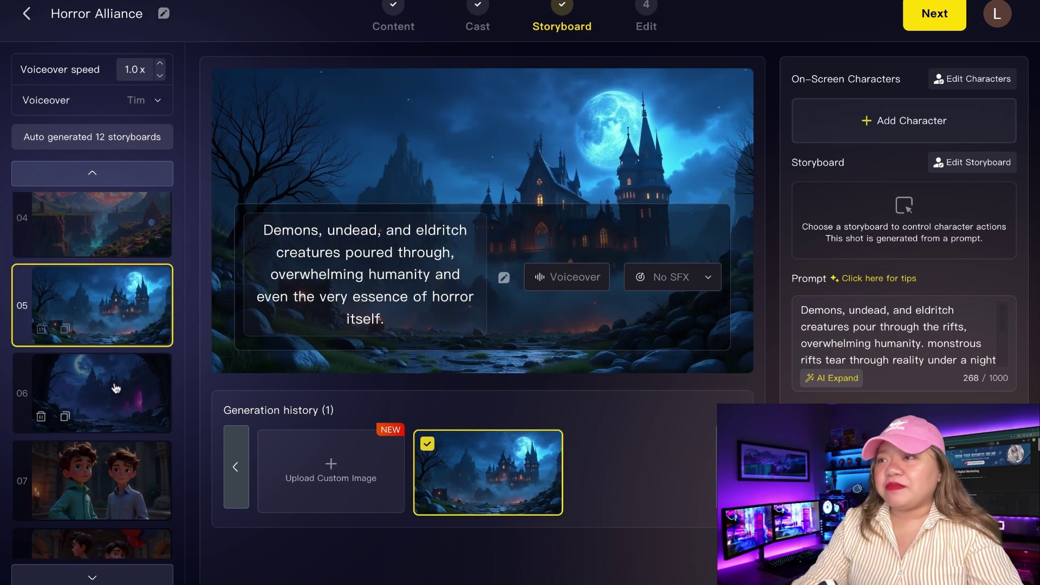
click(138, 411)
click(140, 443)
scroll(125, 406, down, 2)
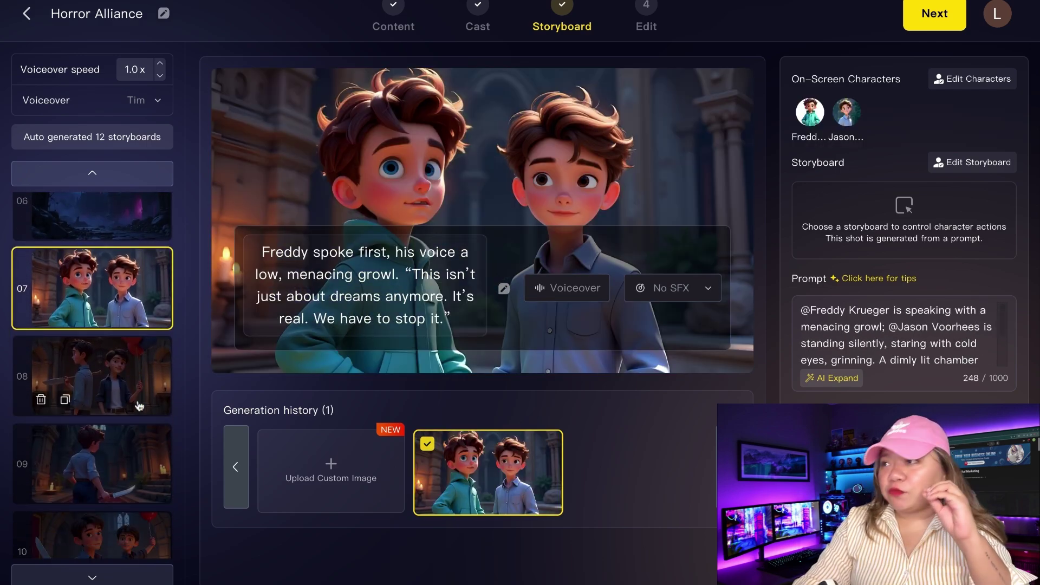
click(123, 399)
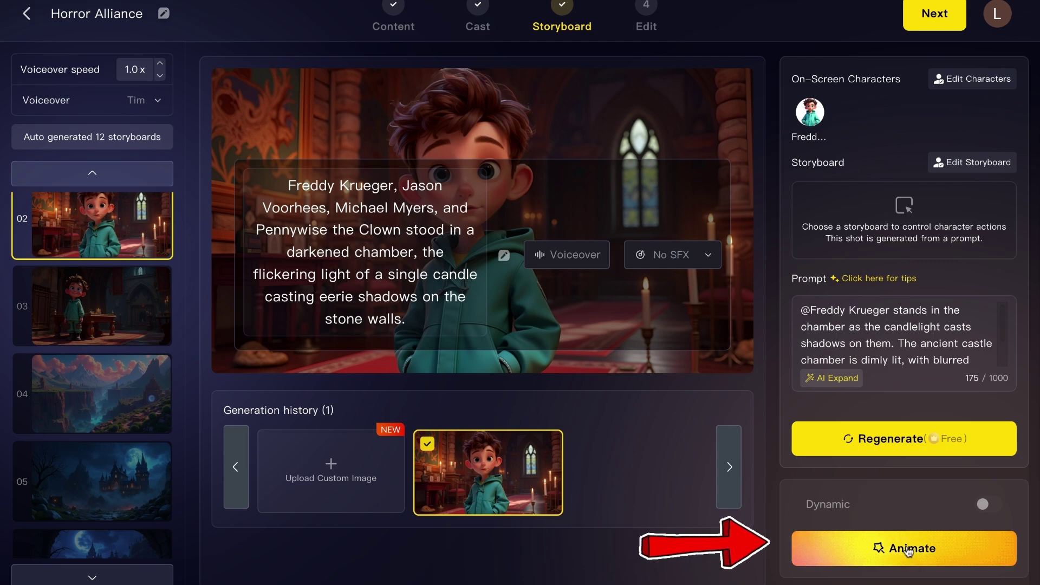
Animate all 12 shots, check subtitle and music options, and open 16:9 1080p export settings
click(927, 552)
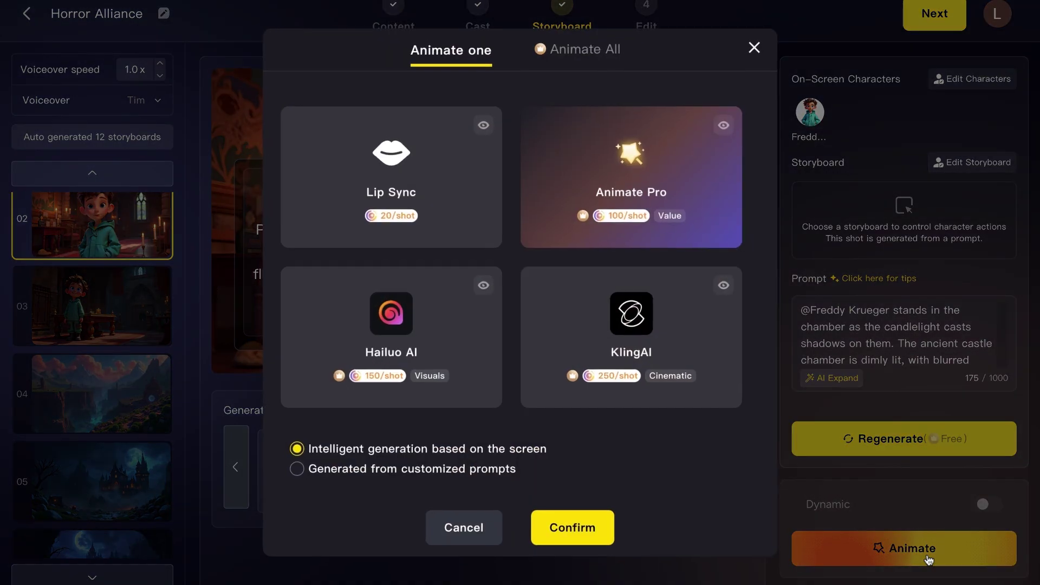
click(594, 53)
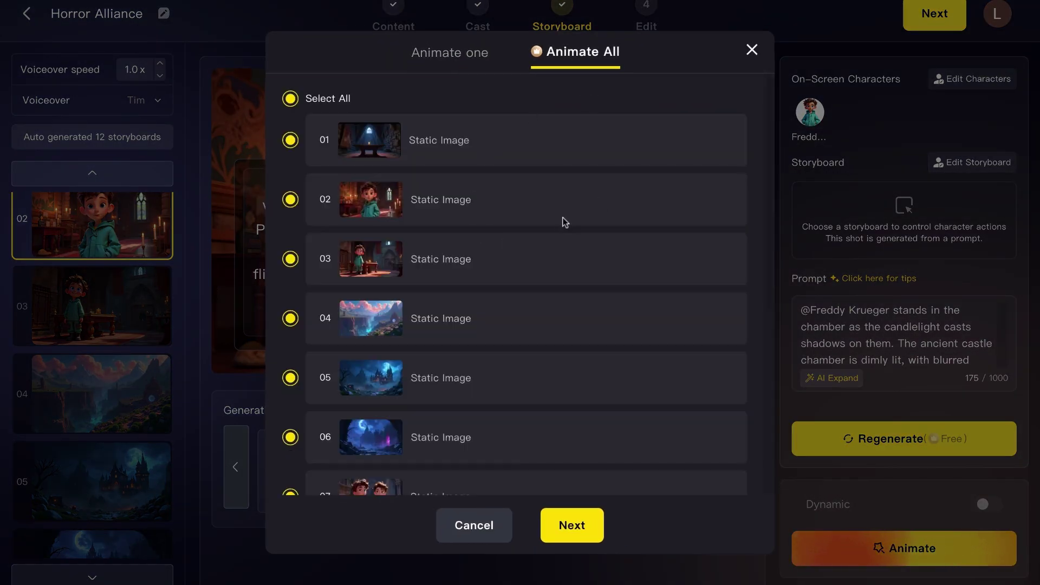
click(572, 525)
click(578, 514)
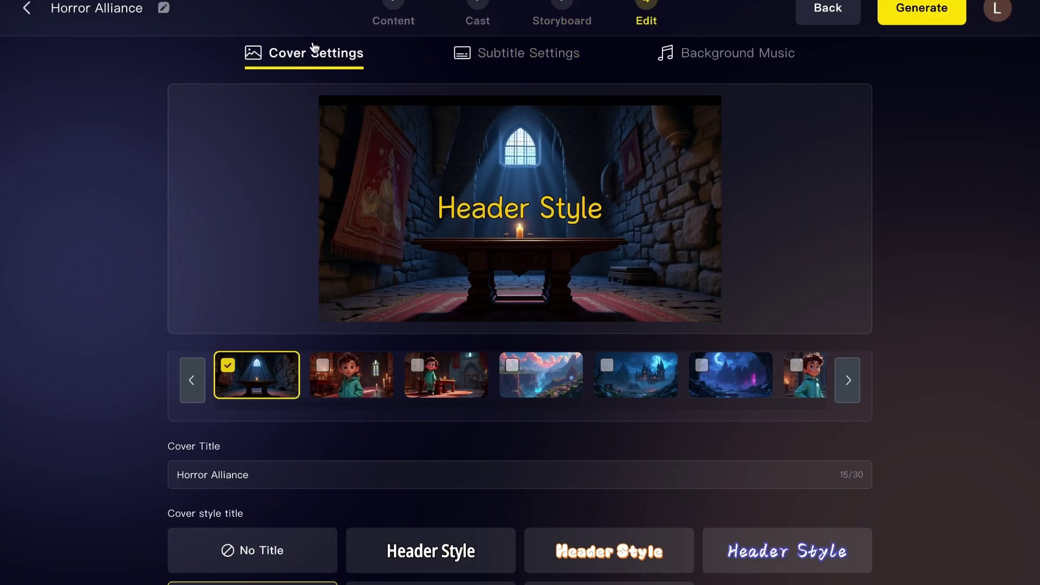
click(526, 56)
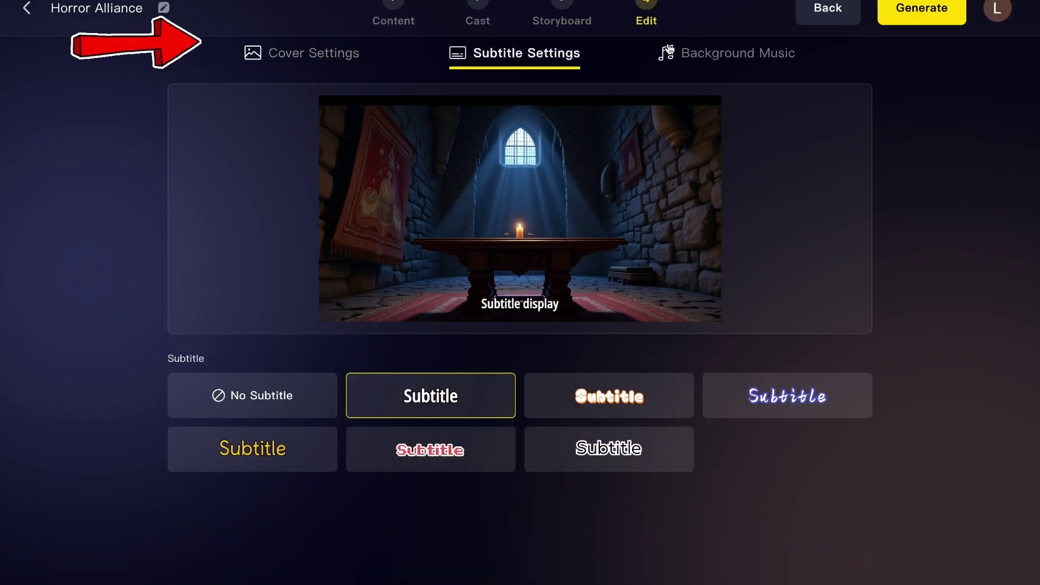
click(727, 54)
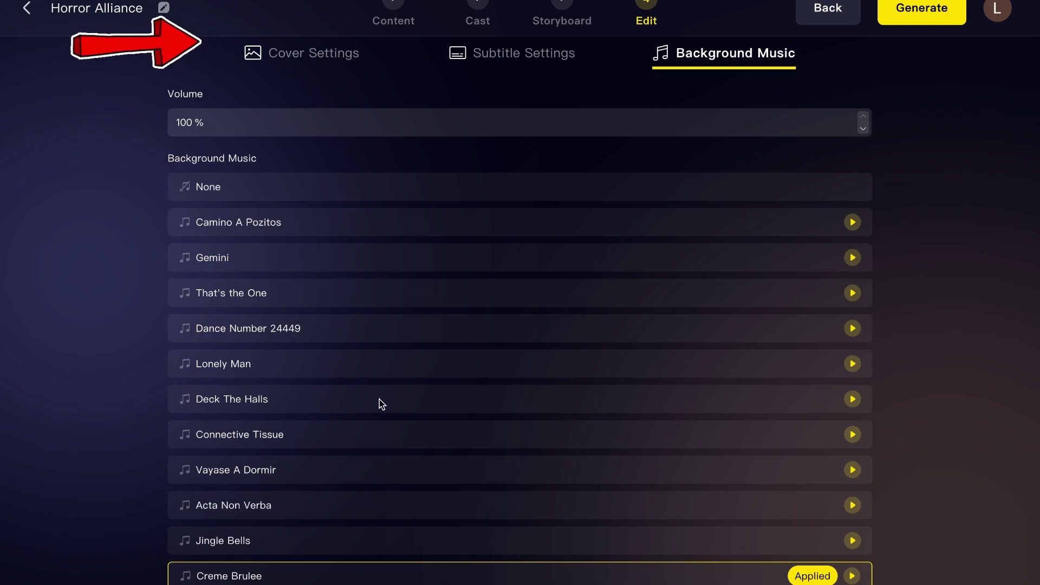
click(914, 21)
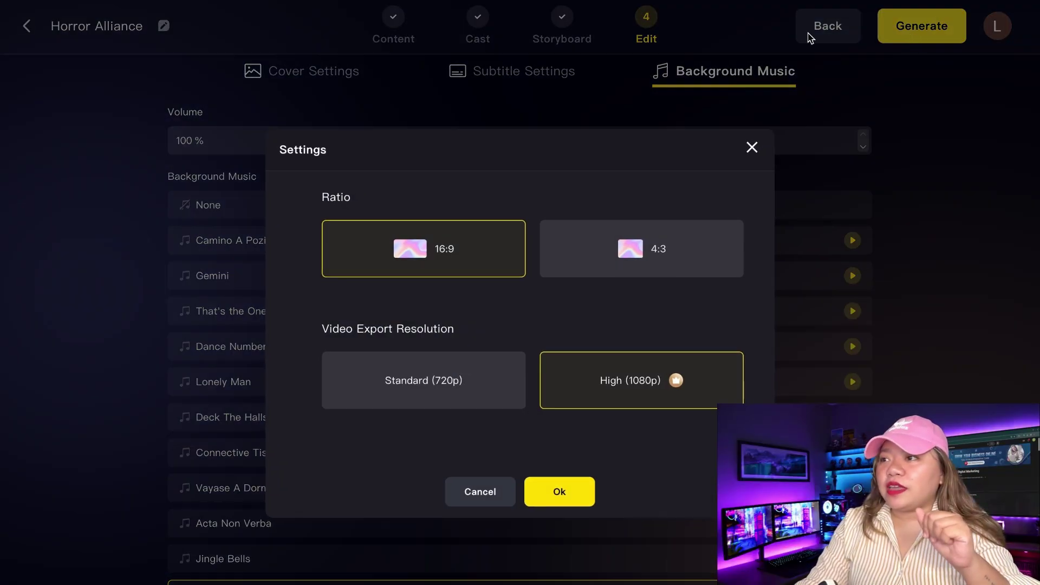
Confirm 16:9 aspect ratio with High 1080p quality, generate the video, and download it
click(577, 263)
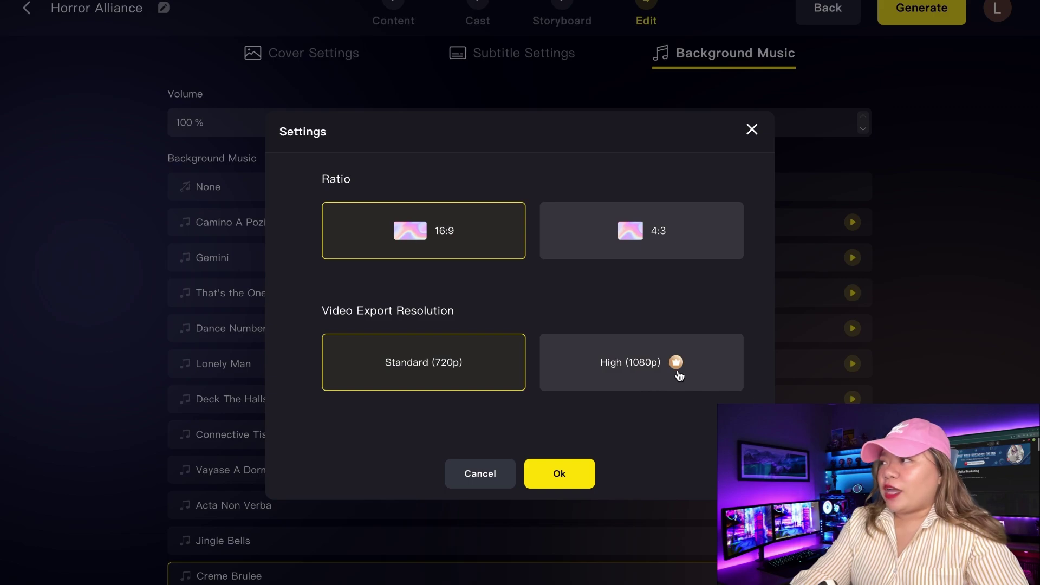
click(679, 393)
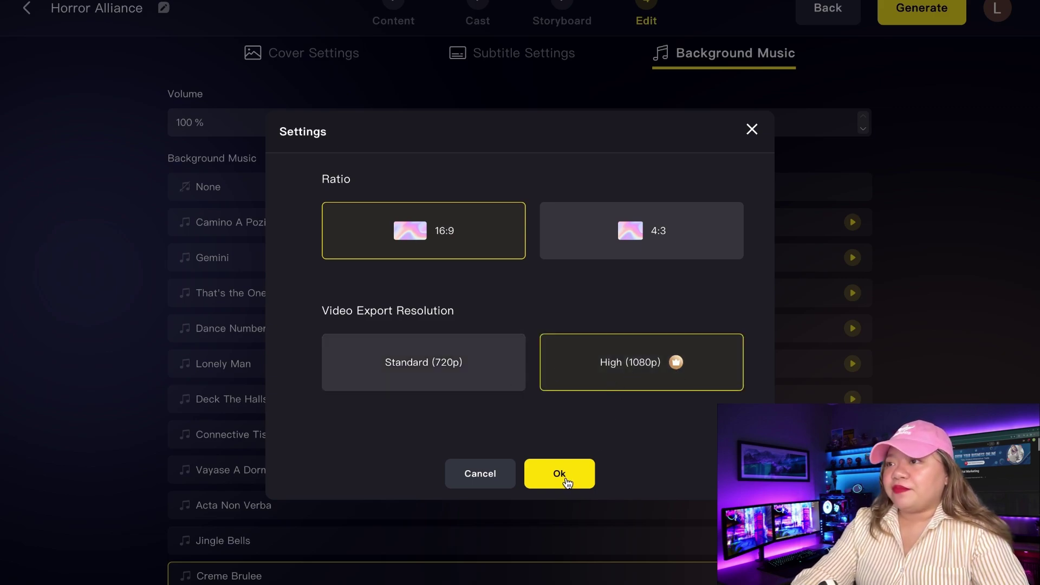
click(559, 474)
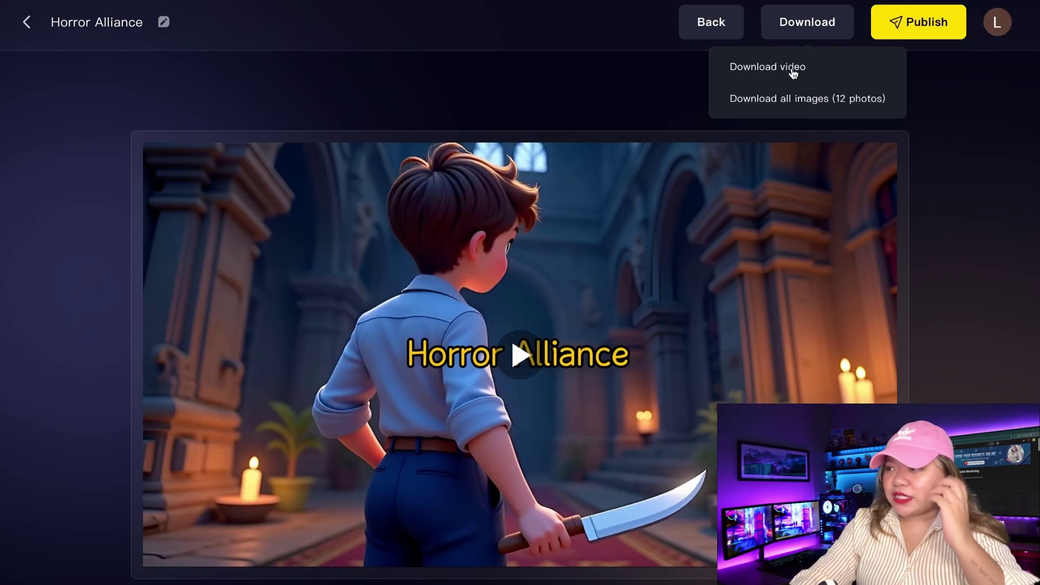
click(799, 66)
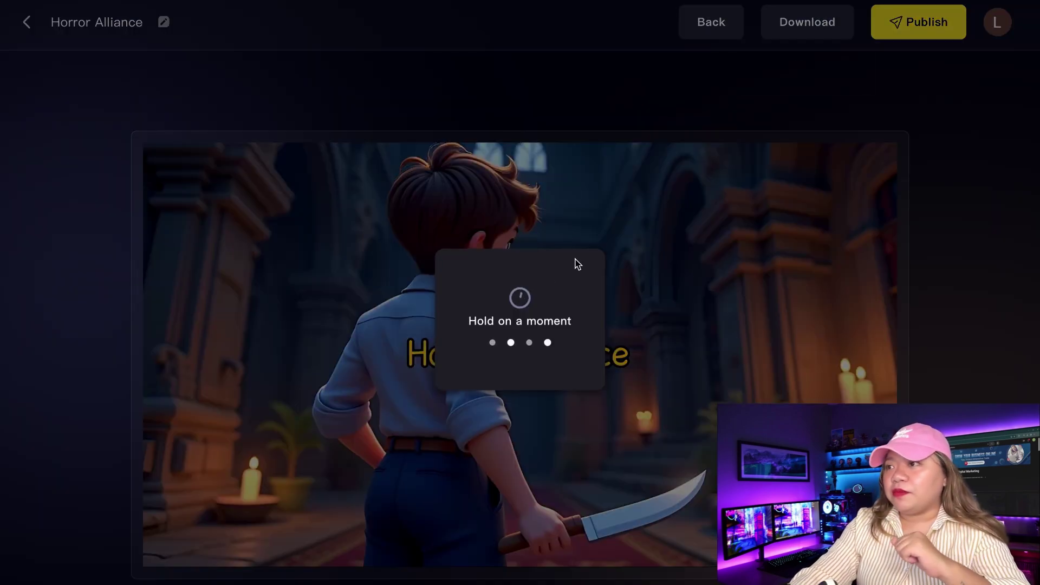